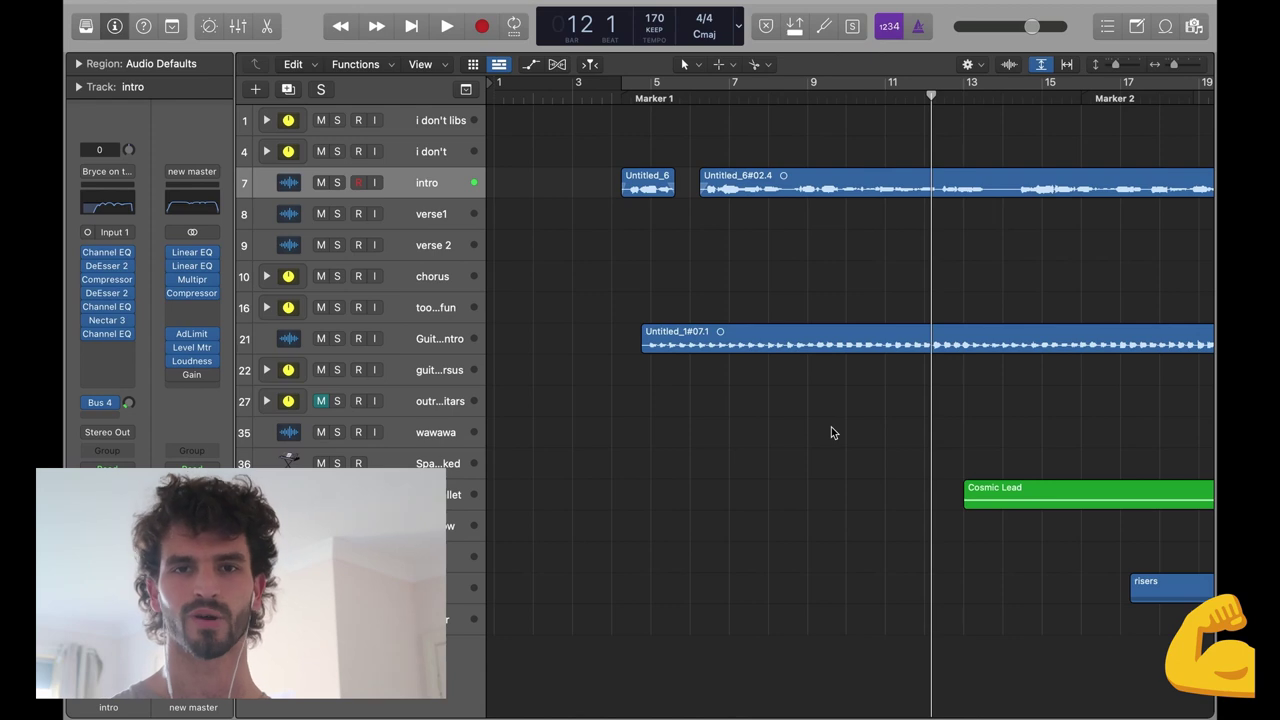
Step: Place the playhead at bar 5, and play the soloed Cosmic Lead part from bar 13
left_click(651, 98)
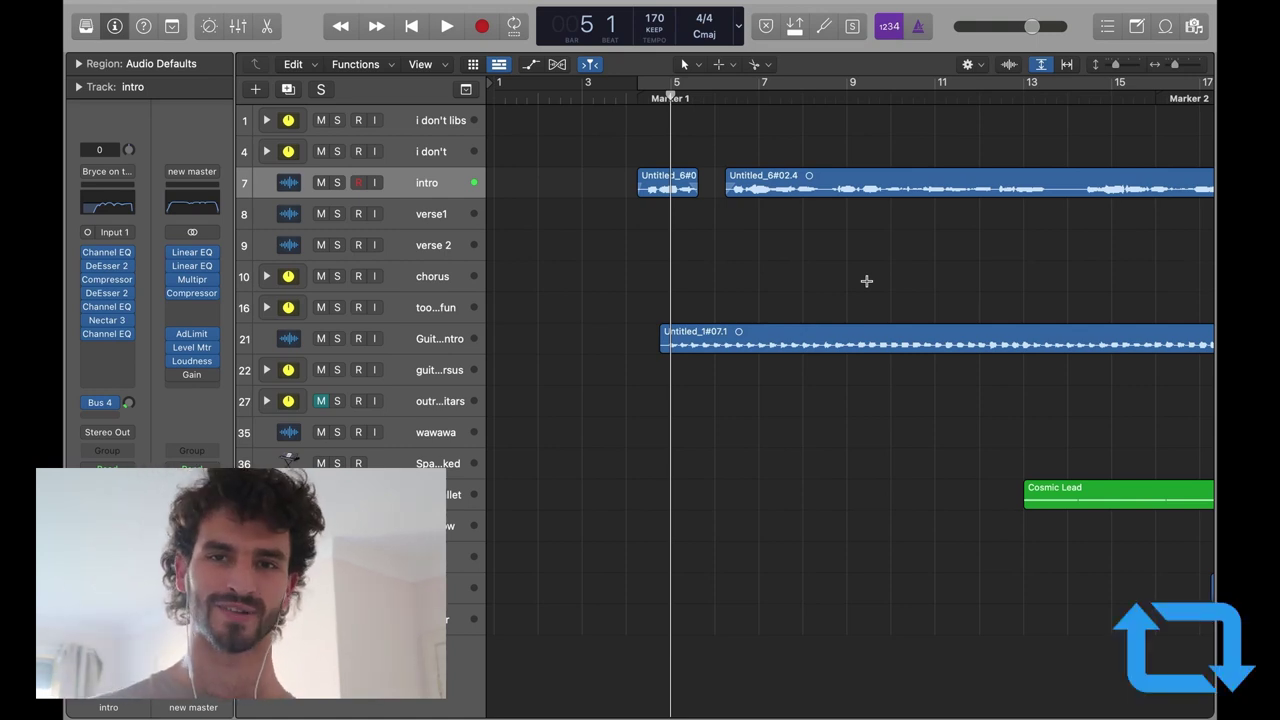
scroll(866, 281, "right", 10)
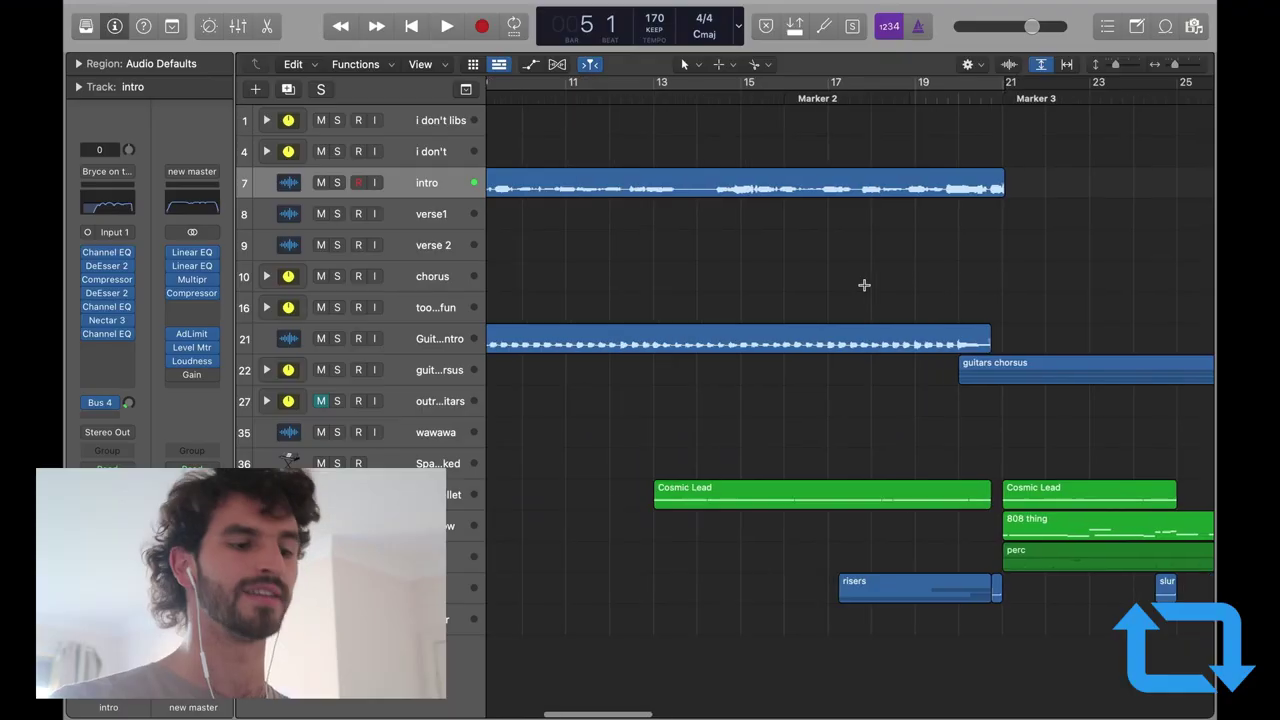
scroll(863, 286, "left", 2)
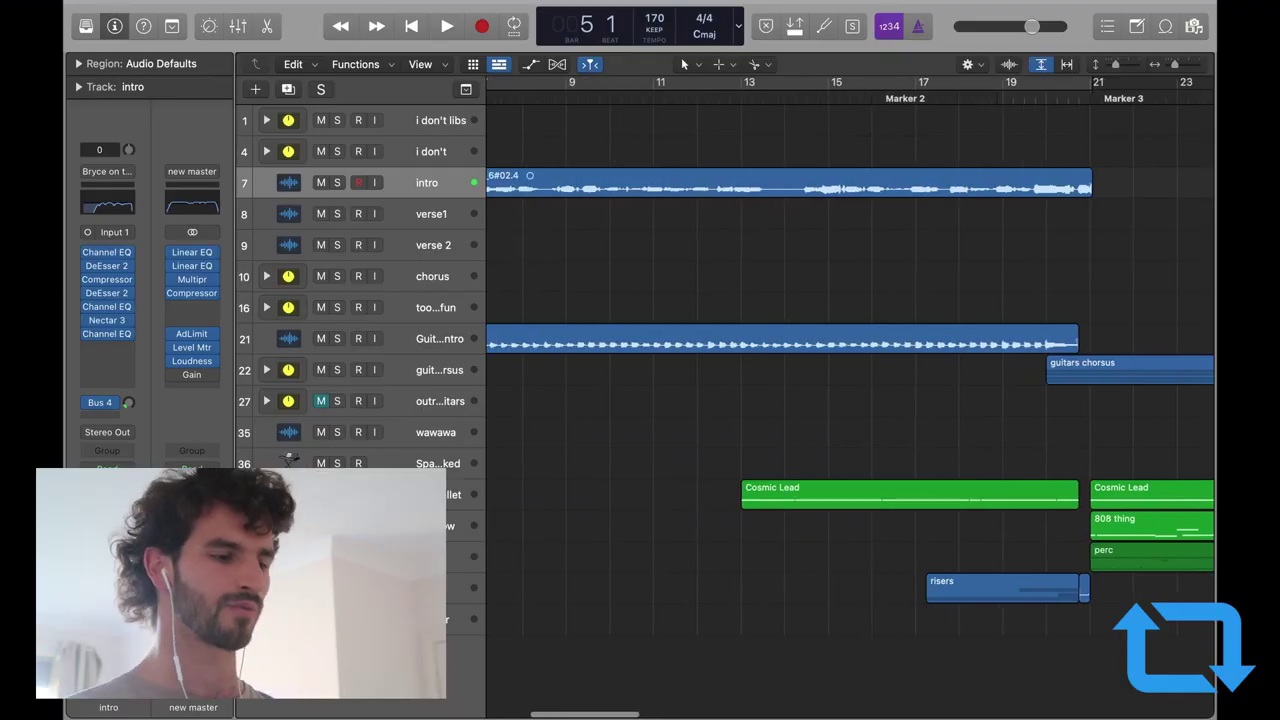
left_click(337, 581)
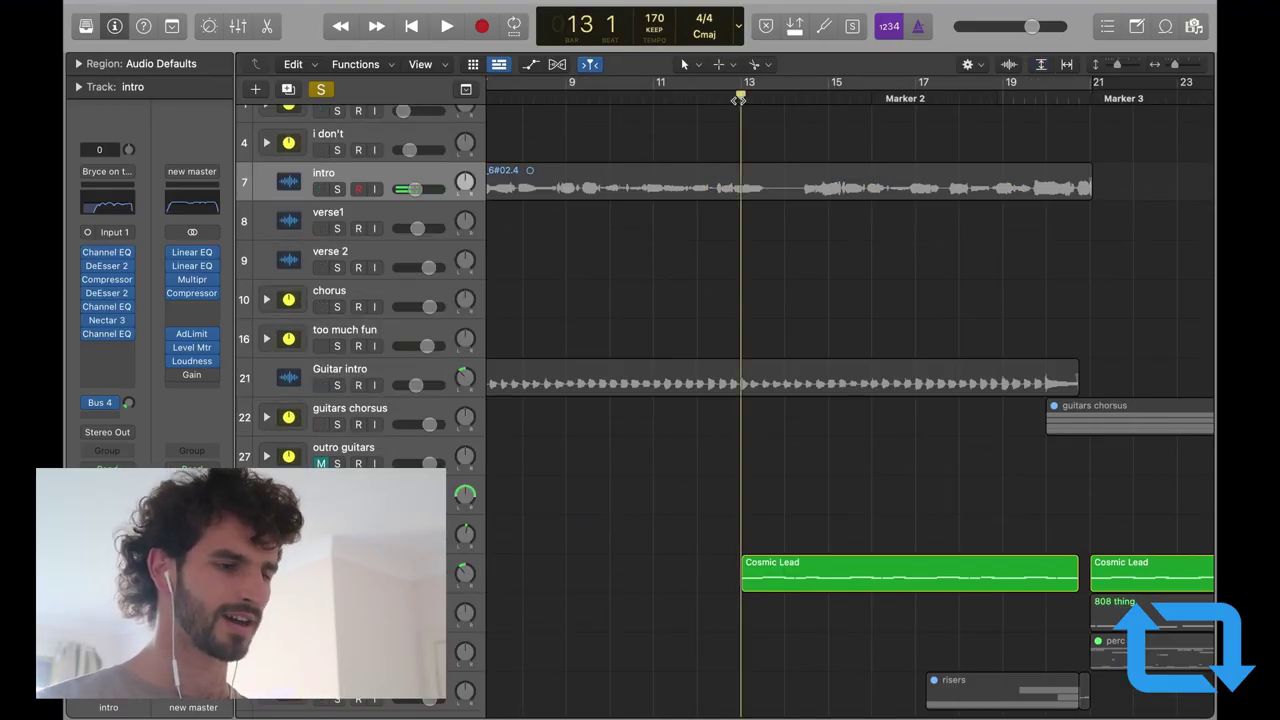
key("space")
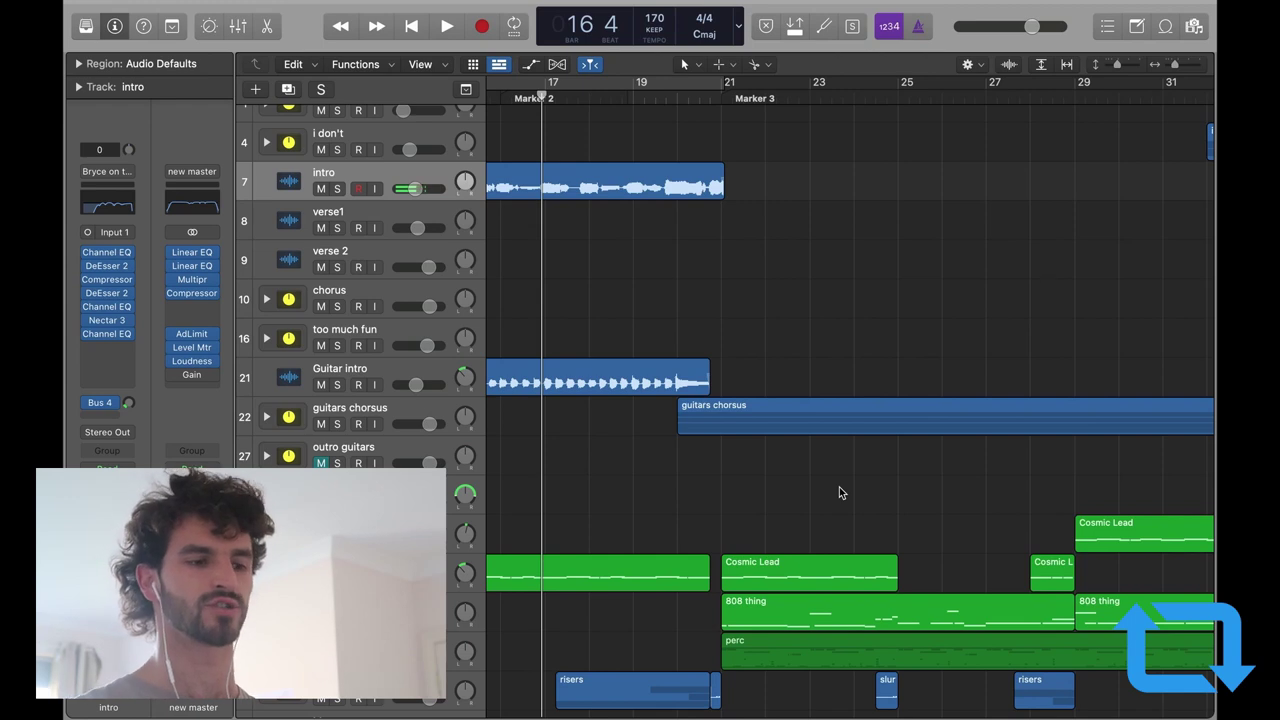
Step: Play the full arrangement without any solo from bar 21, at Marker 3
scroll(839, 487, "left", 3)
scroll(839, 487, "down", 5)
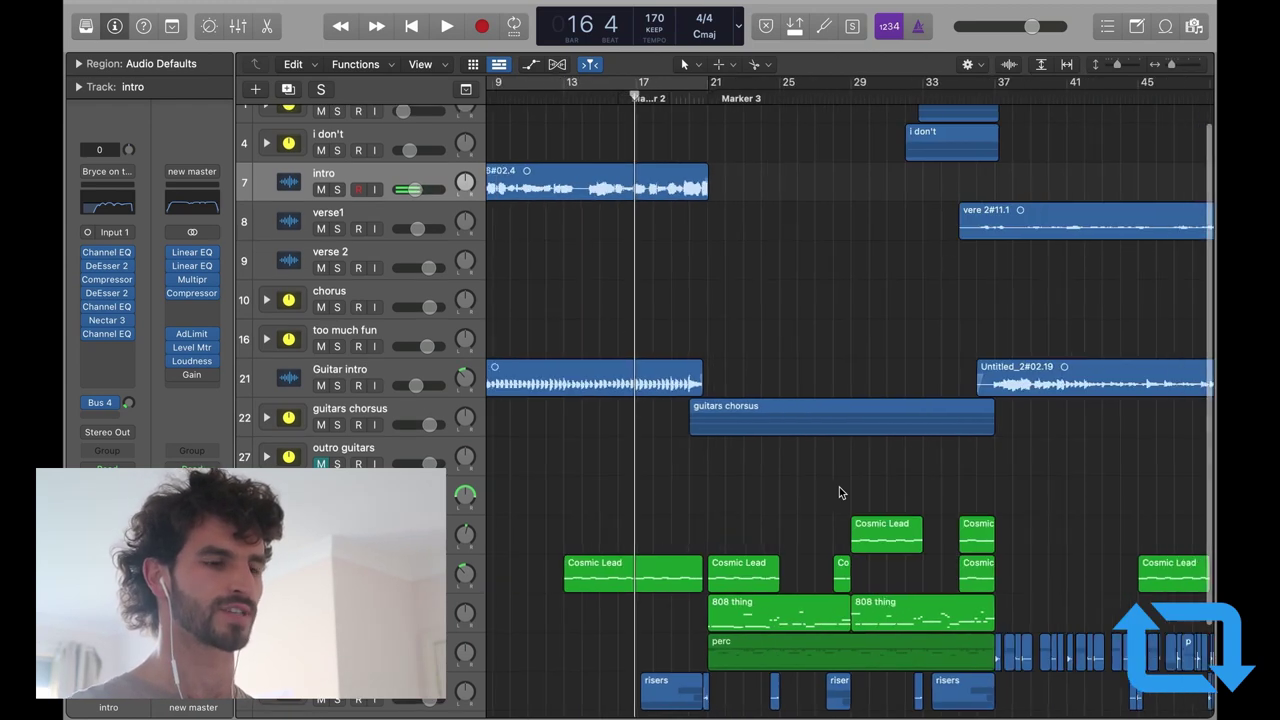
scroll(847, 490, "down", 4)
scroll(847, 490, "up", 5)
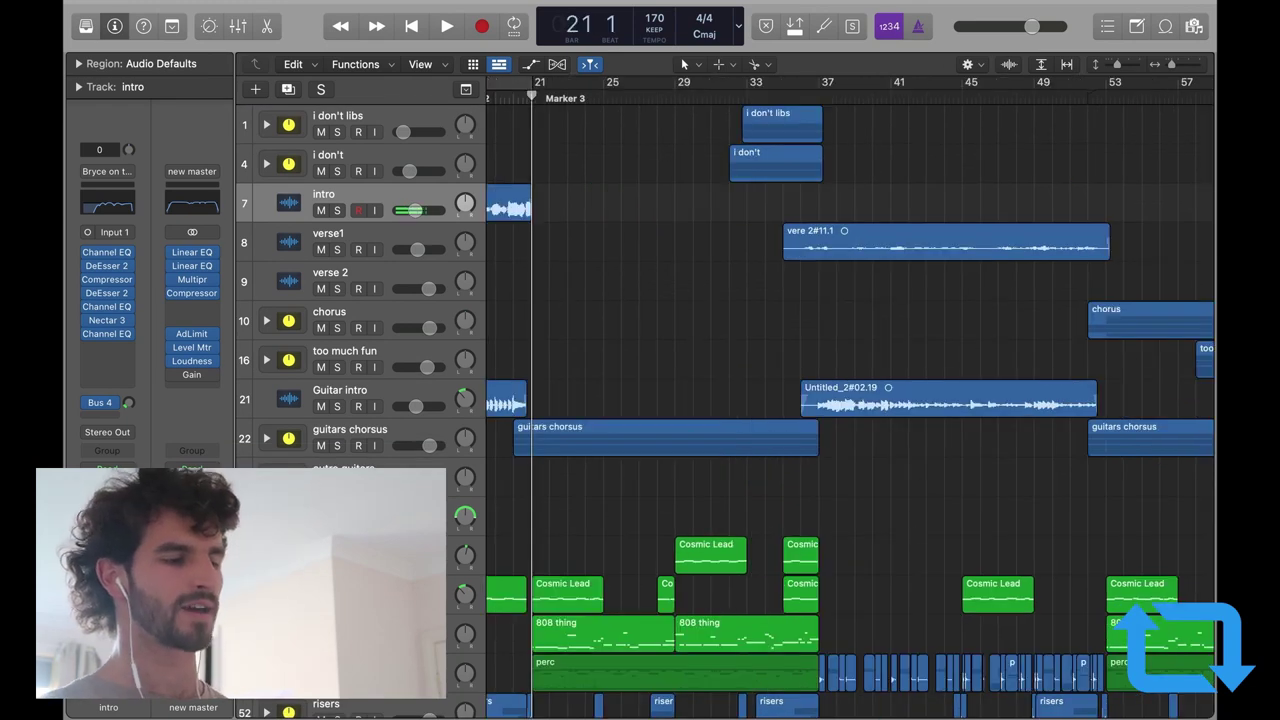
key("space")
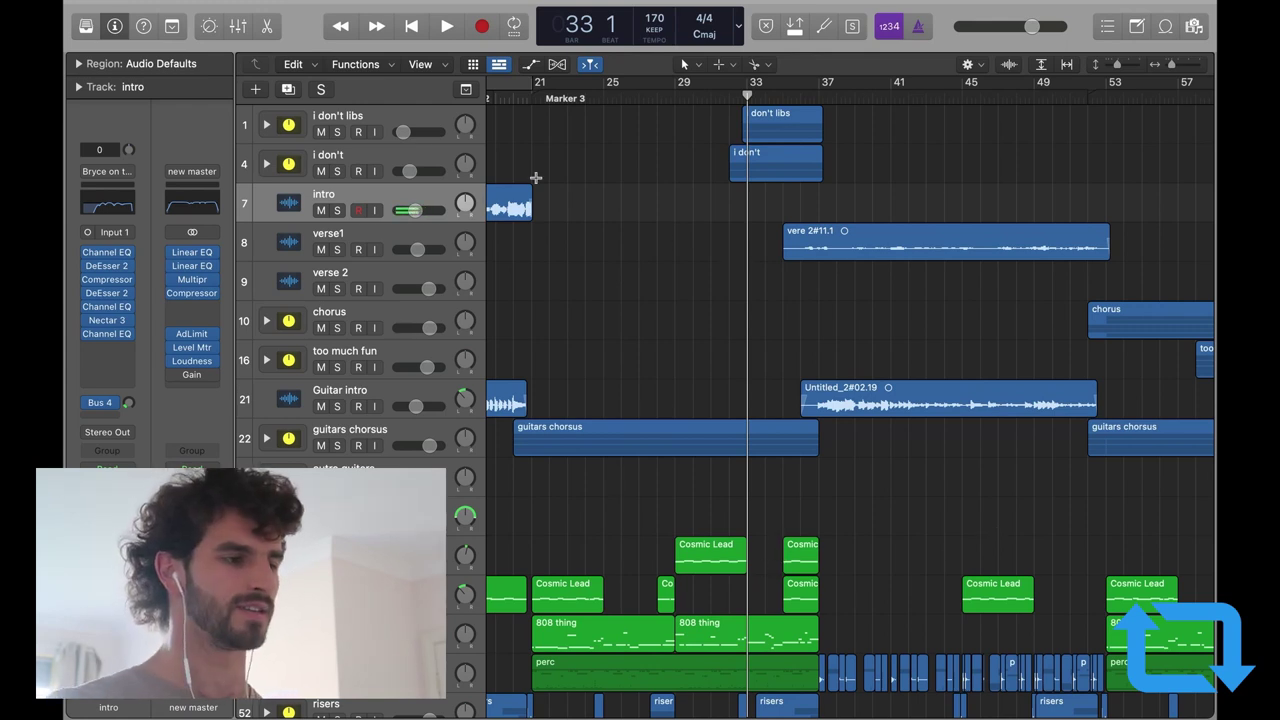
Step: Solo the i don't libs and i don't tracks together and play them from bar 33
left_click(338, 132)
left_click(337, 171)
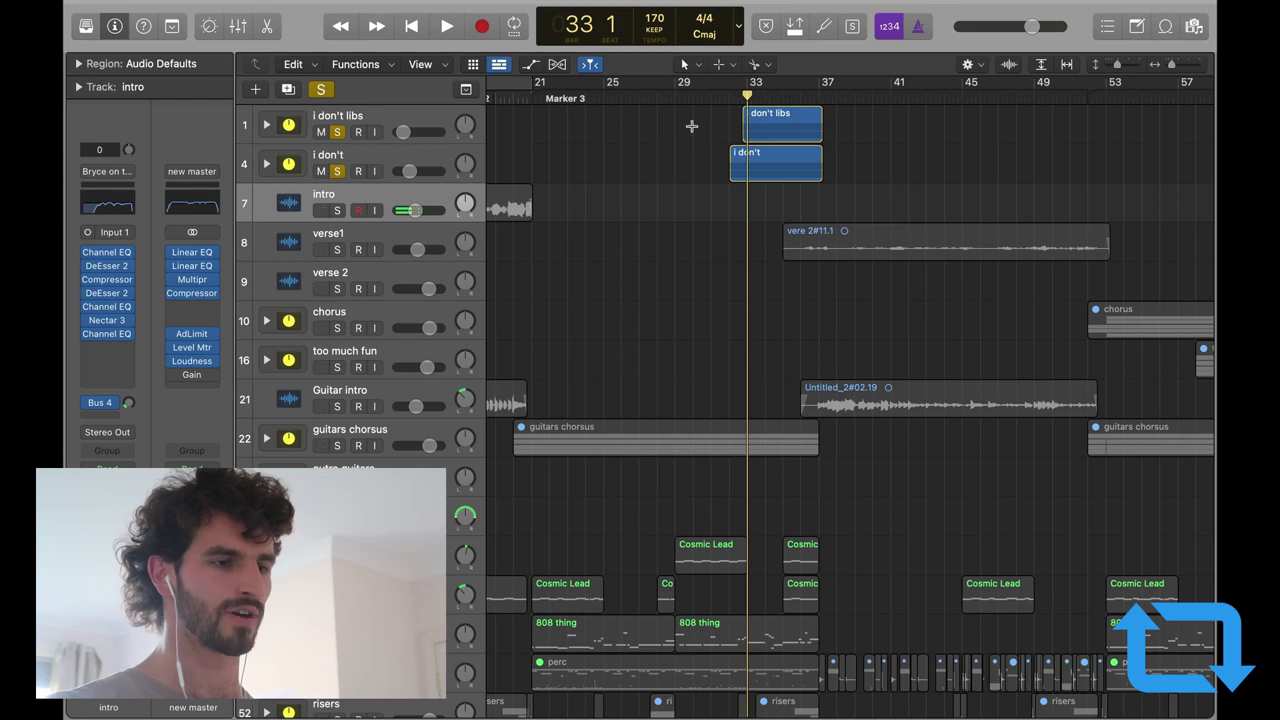
key("space")
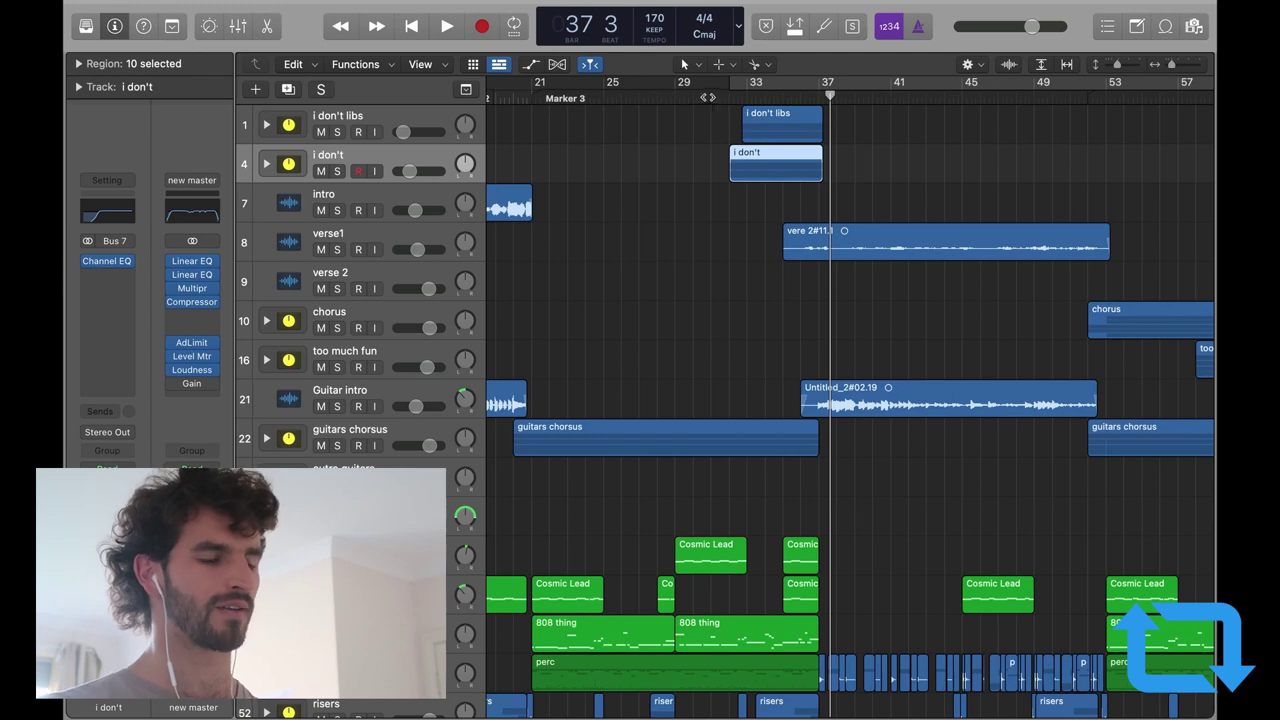
Step: Move the playhead to bar 31, examine where the i don't regions recur along the timeline, and clear the region selection
left_click(709, 97)
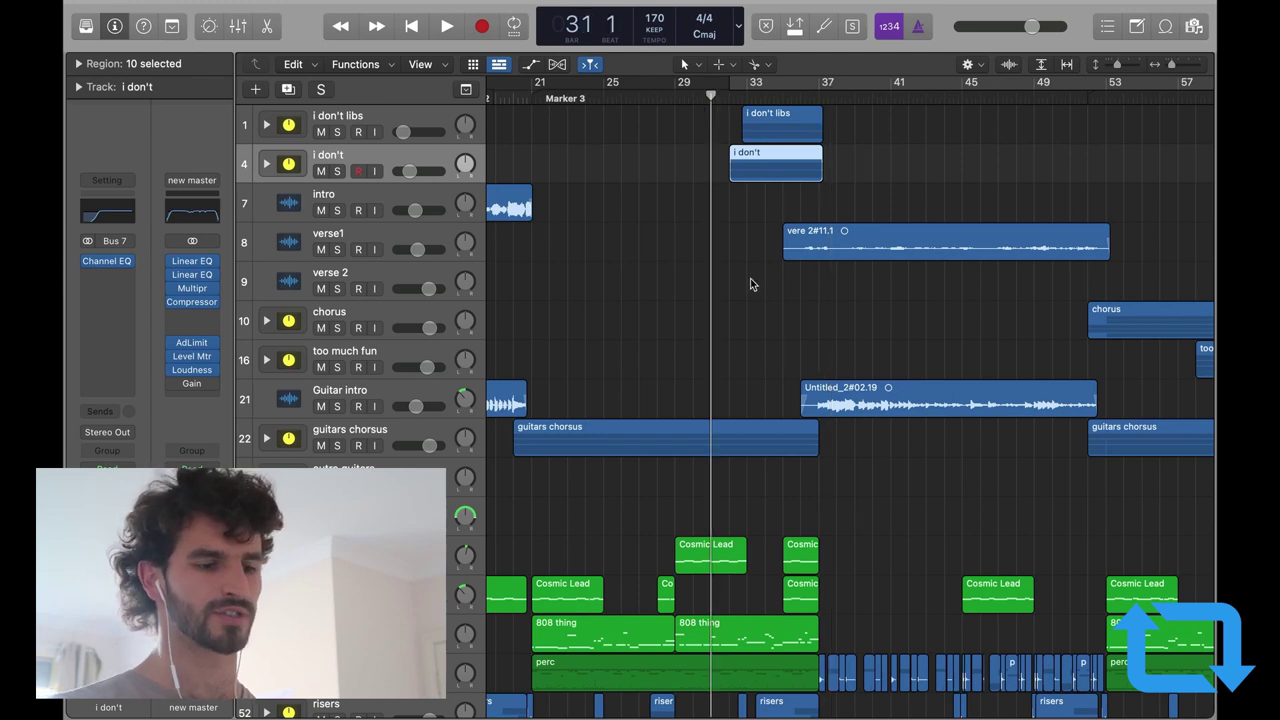
scroll(747, 529, "right", 15)
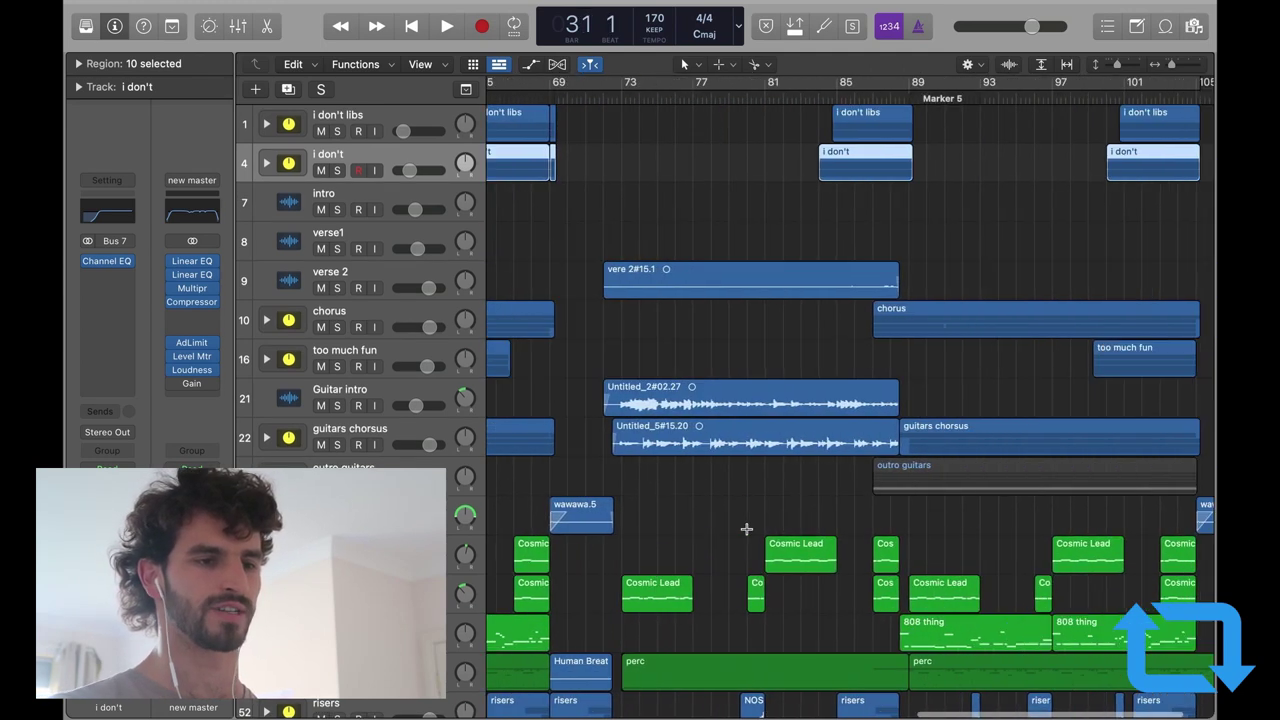
scroll(919, 274, "left", 16)
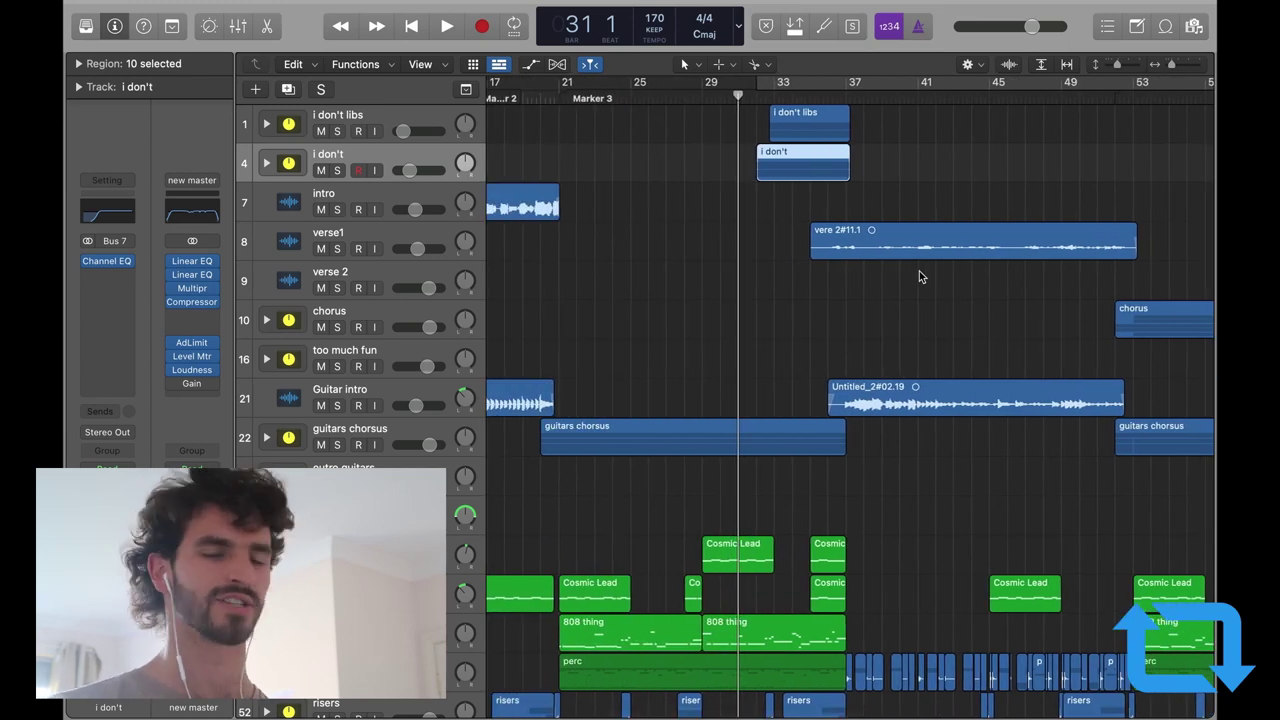
left_click(875, 308)
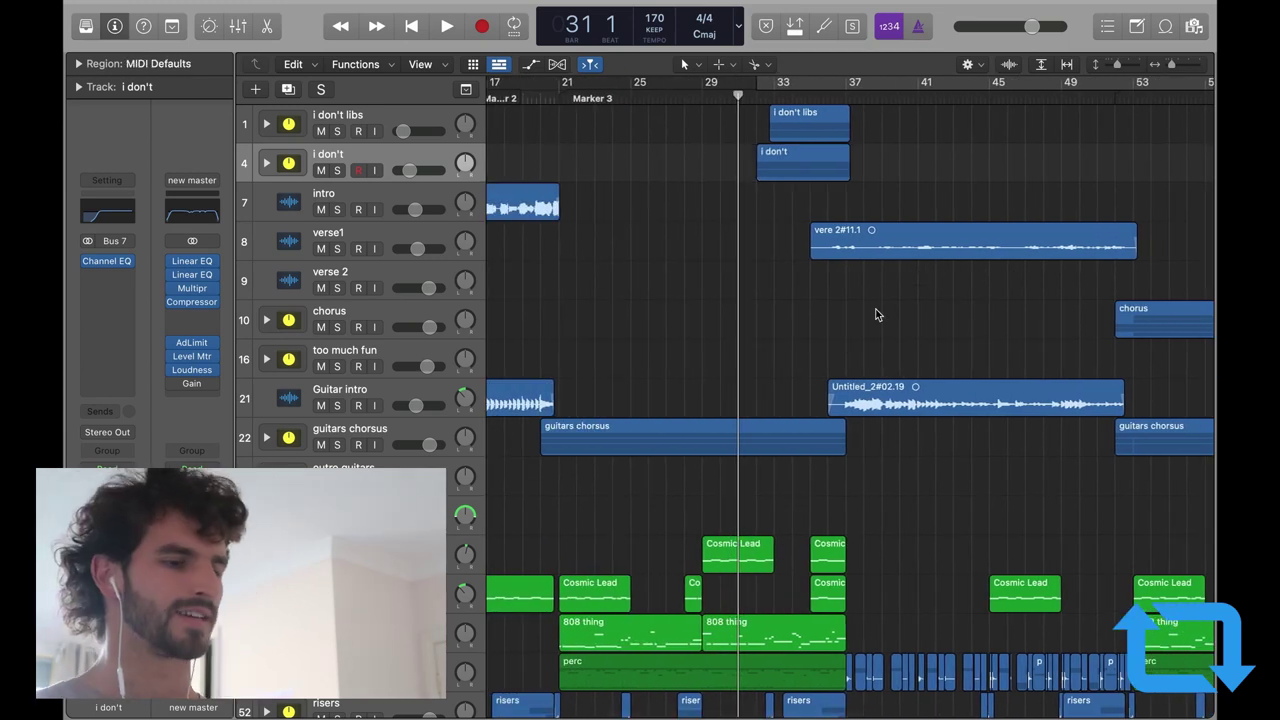
scroll(875, 308, "down", 2)
scroll(610, 367, "left", 5)
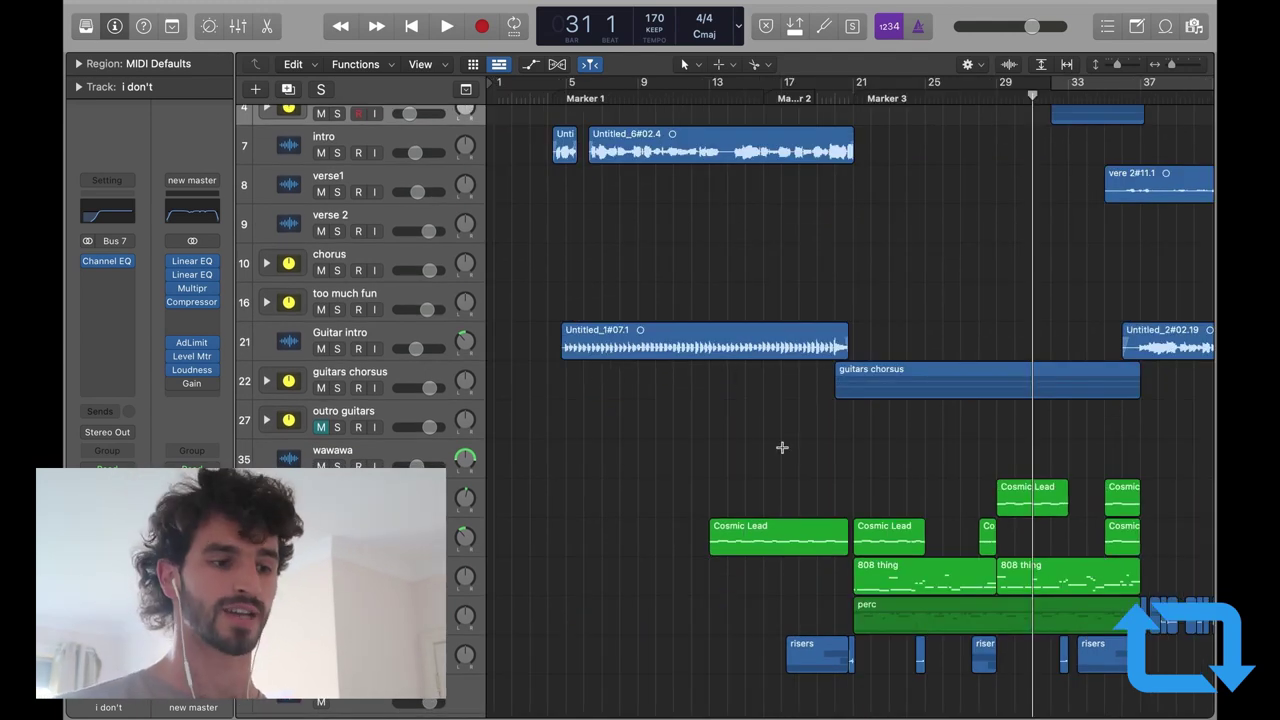
scroll(700, 458, "right", 10)
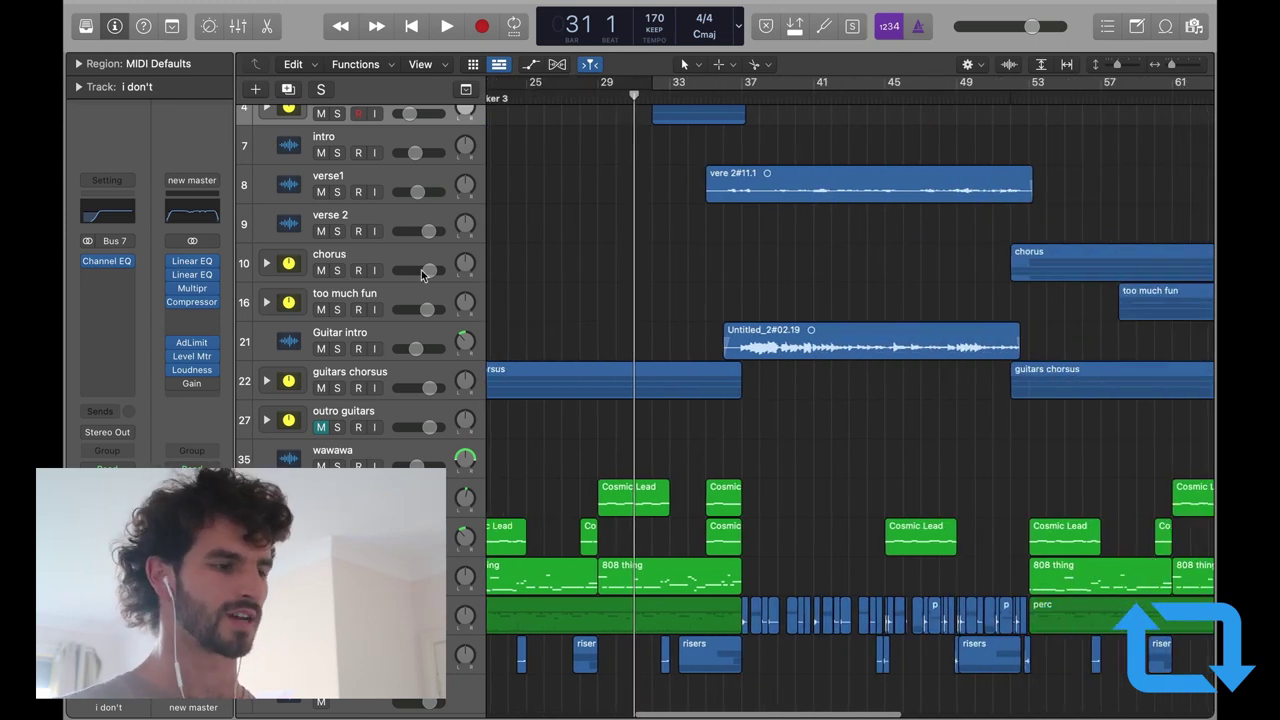
Step: Solo the picking track inside the guitars chorsus stack and play it from bar 29
left_click(337, 389)
scroll(737, 414, "left", 8)
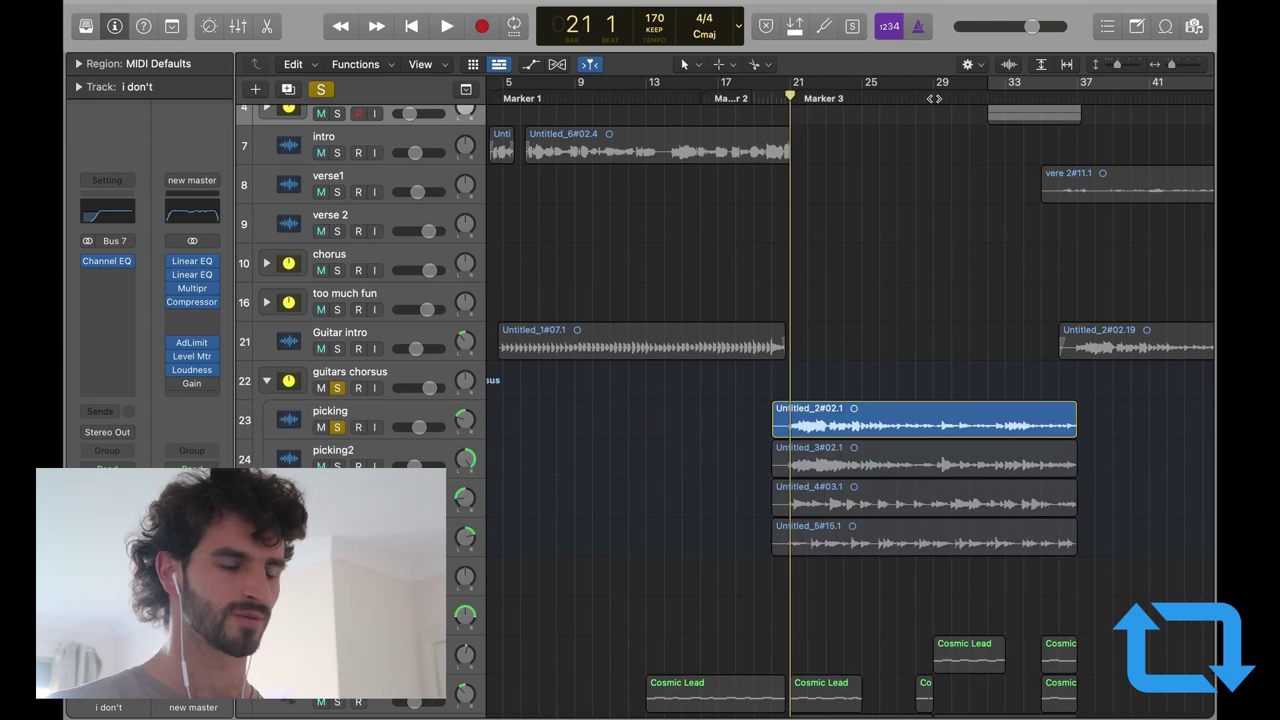
left_click(934, 98)
key("space")
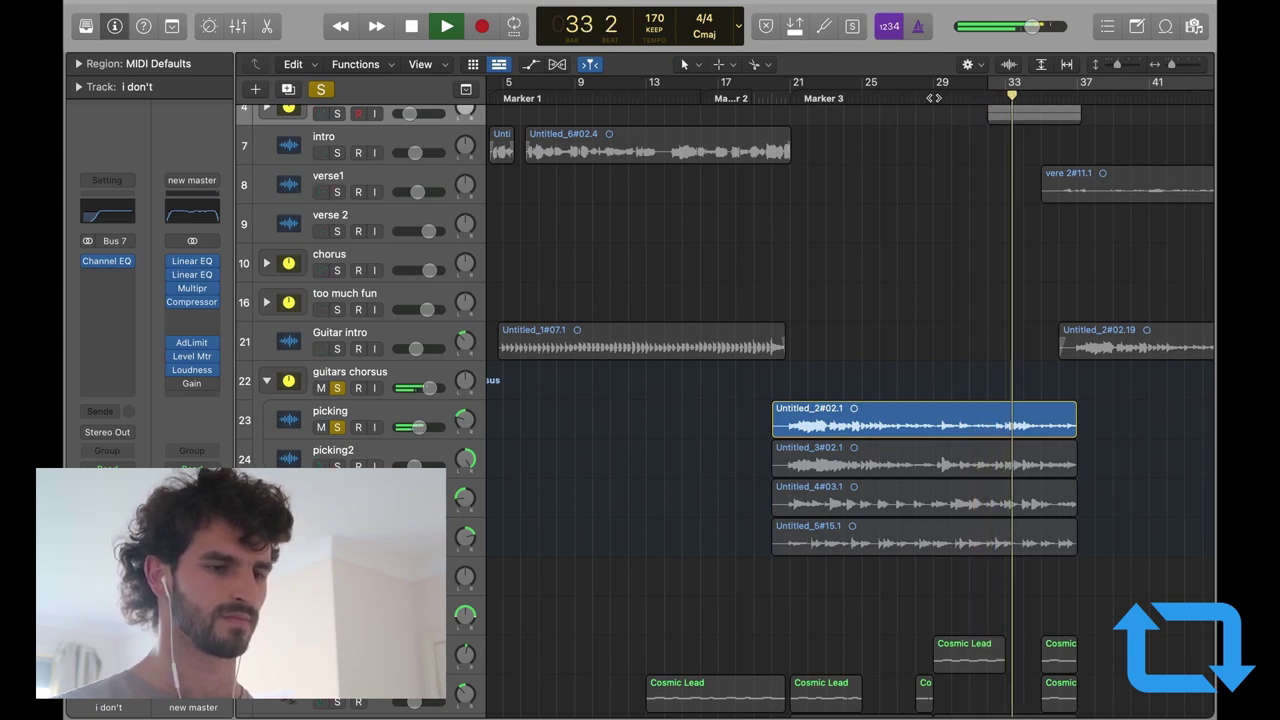
left_click(934, 98)
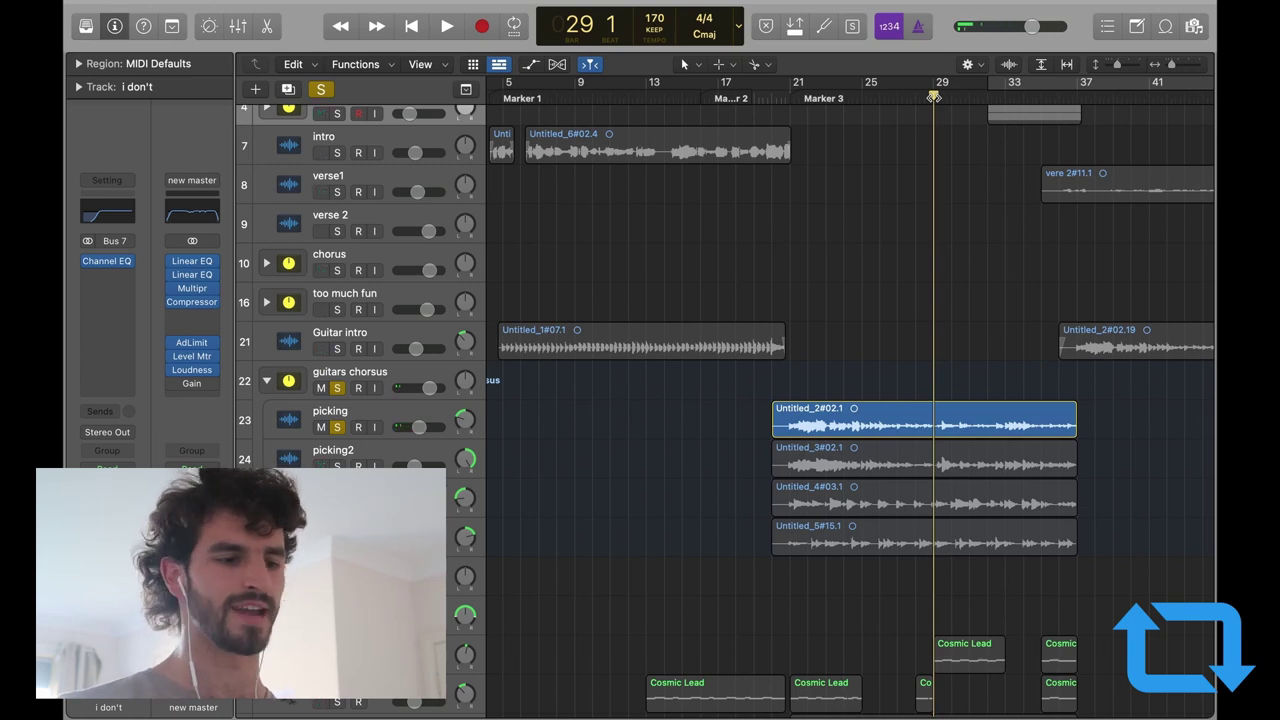
Step: Solo the picking2 track in place of picking and play it on its own
left_click(349, 427)
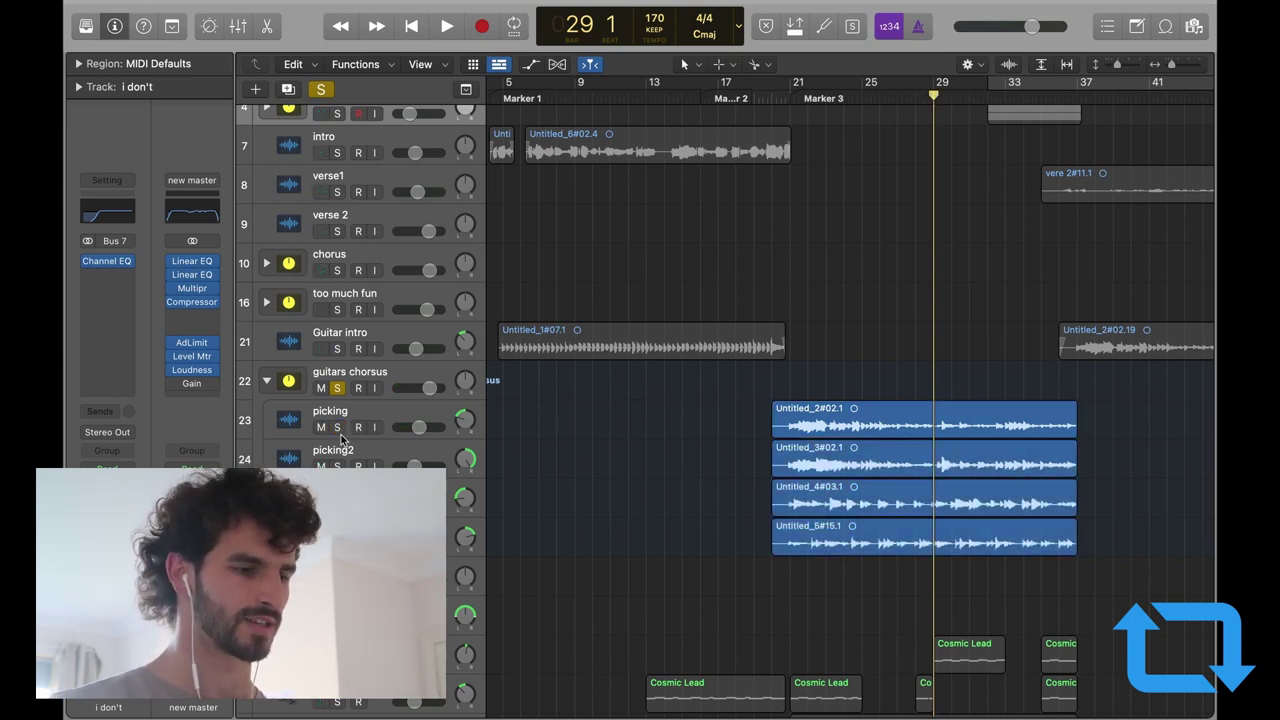
left_click(336, 466)
key("space")
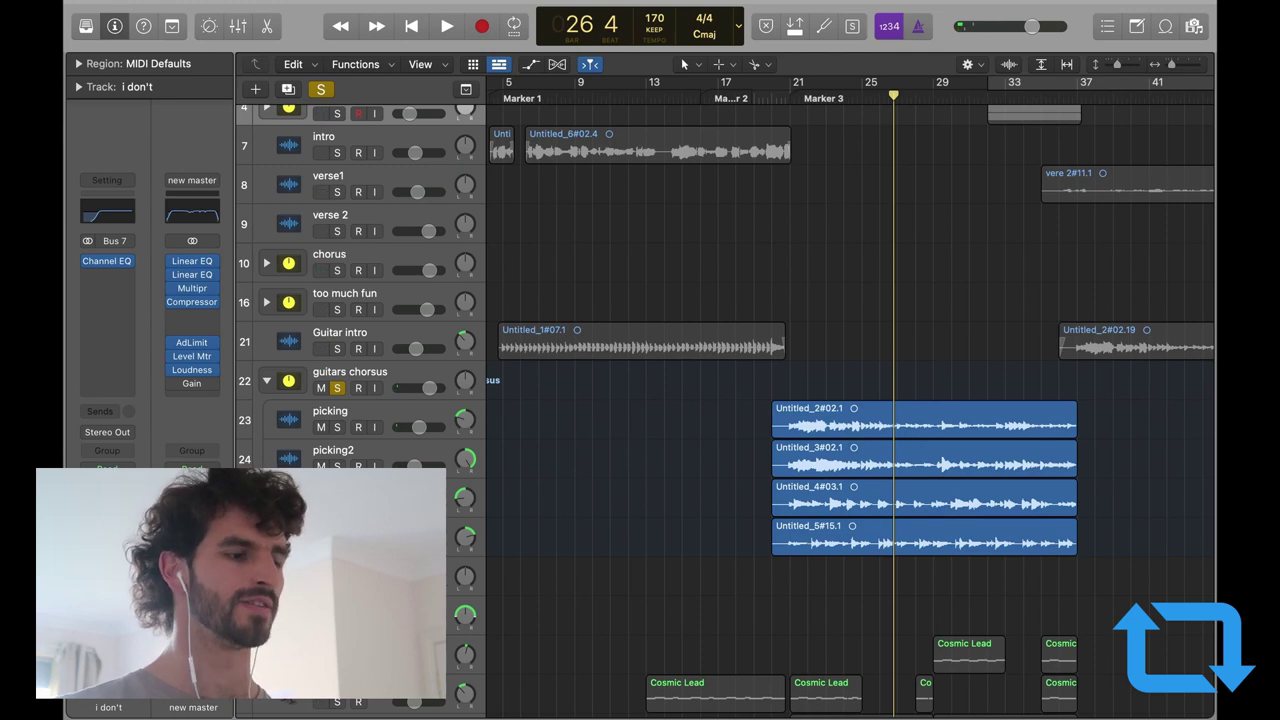
Step: Solo the third chorus guitar track, holding region Untitled_4#03.1, and play it from about bar 24
left_click(337, 505)
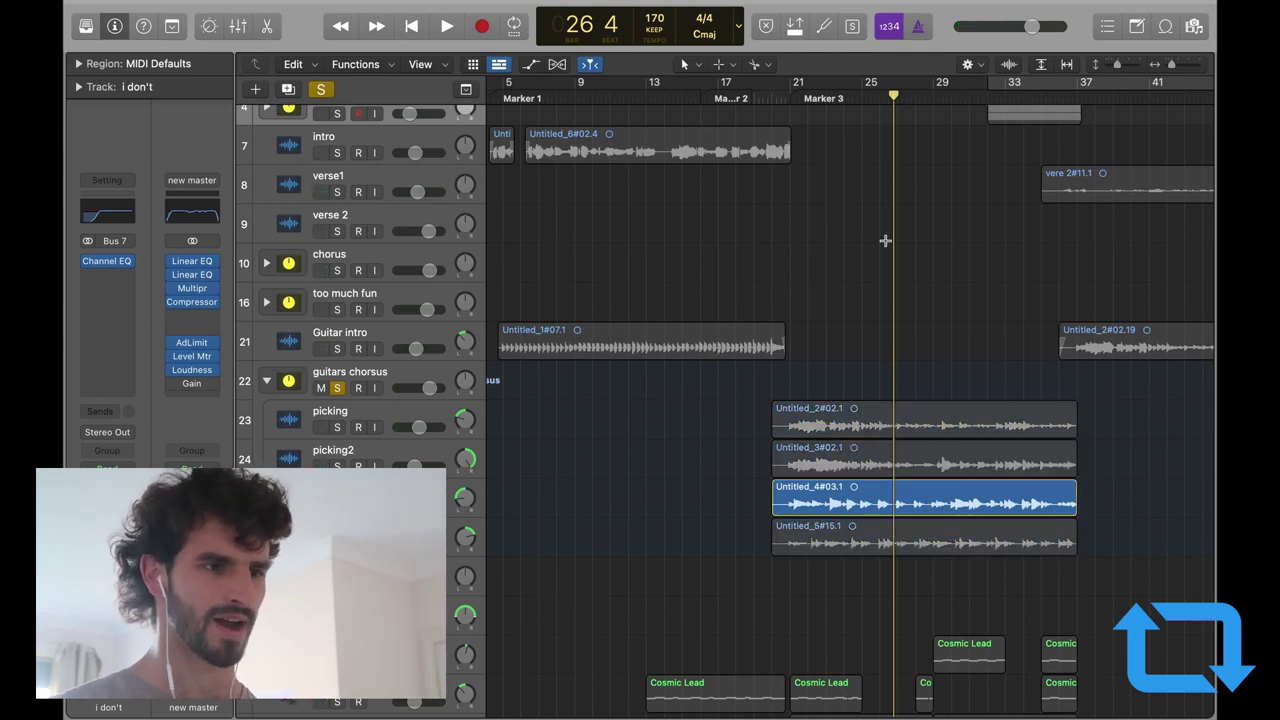
left_click(845, 95)
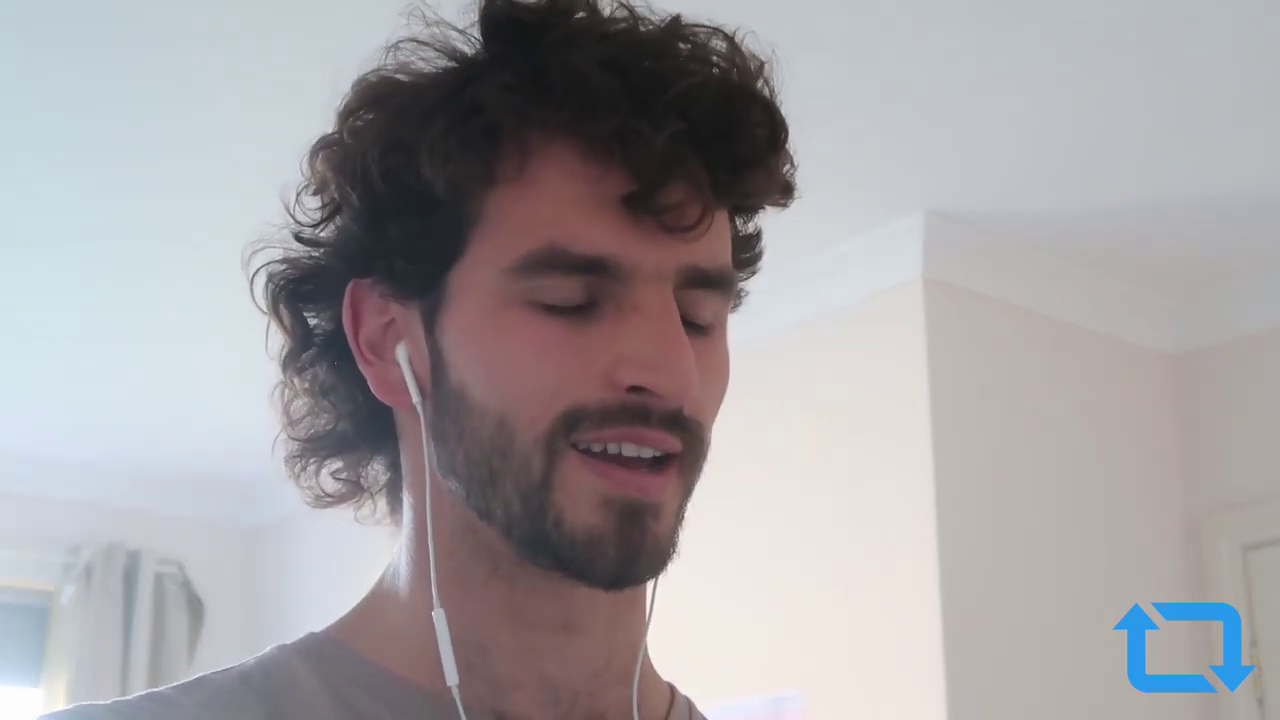
key("space")
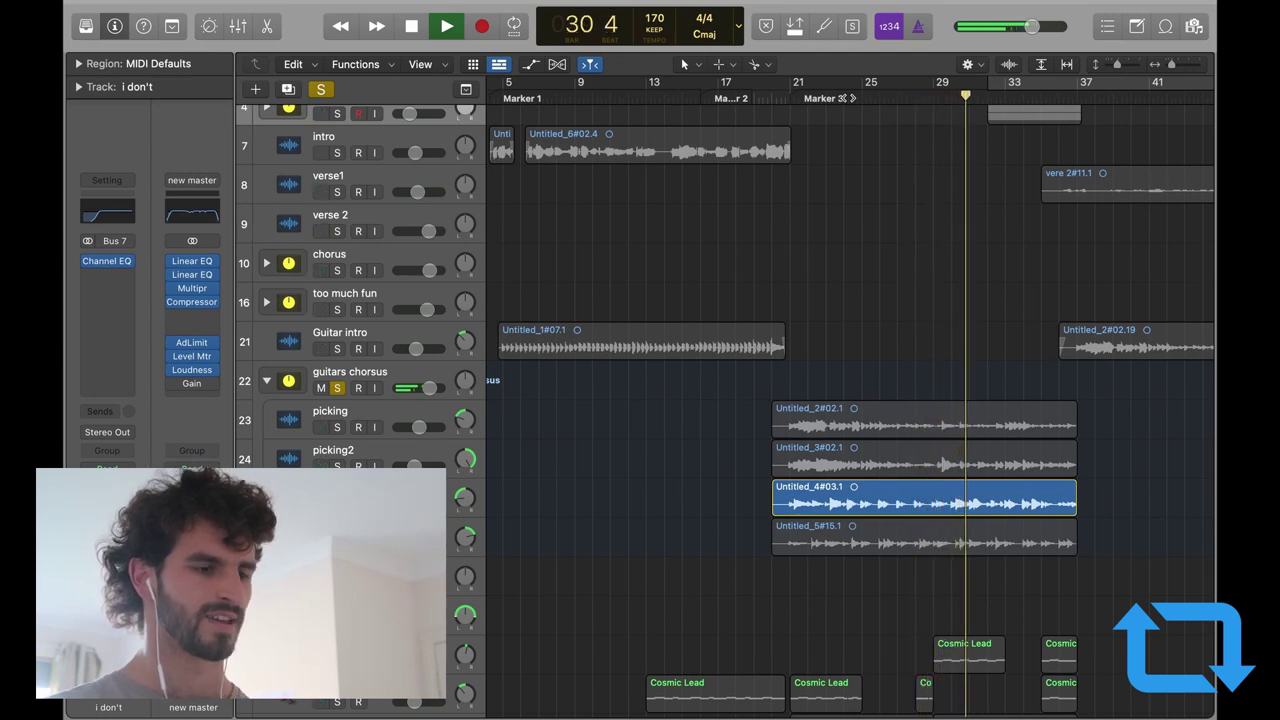
key("space")
Step: Solo the fourth chorus guitar track, holding region Untitled_5#15.1, and play it from bar 21
key("super+a")
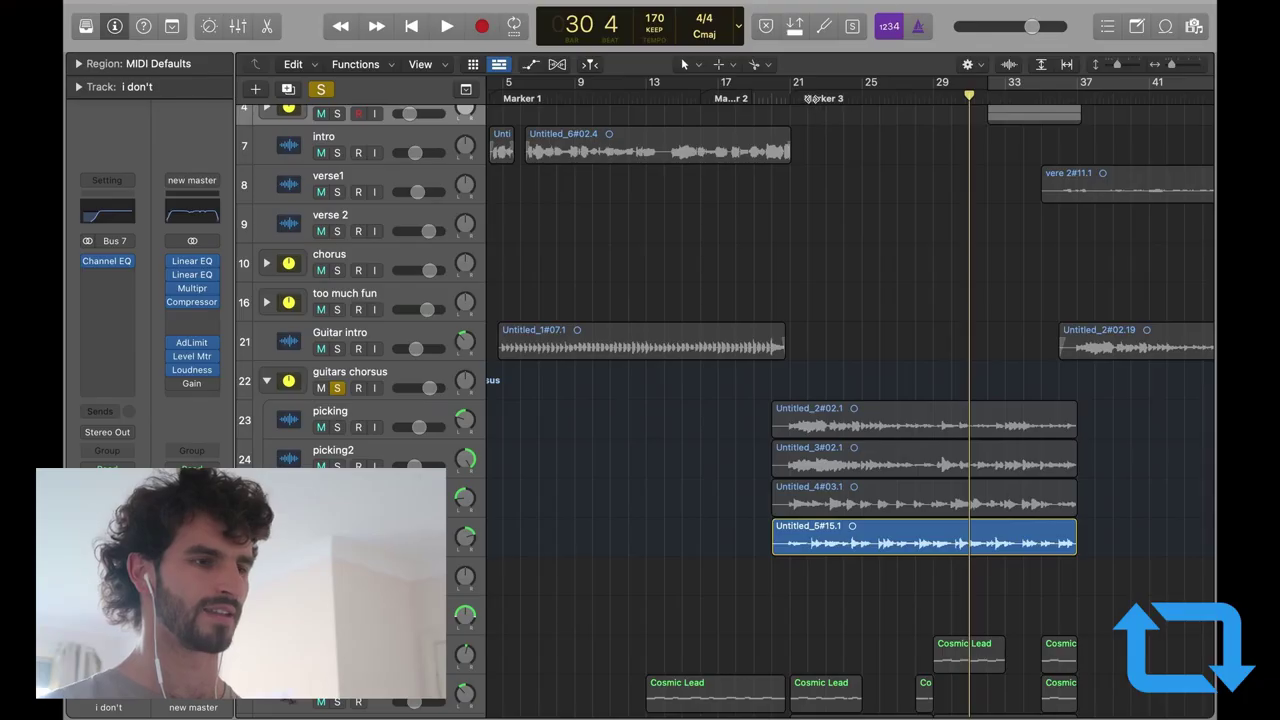
left_click(808, 98)
key("comma")
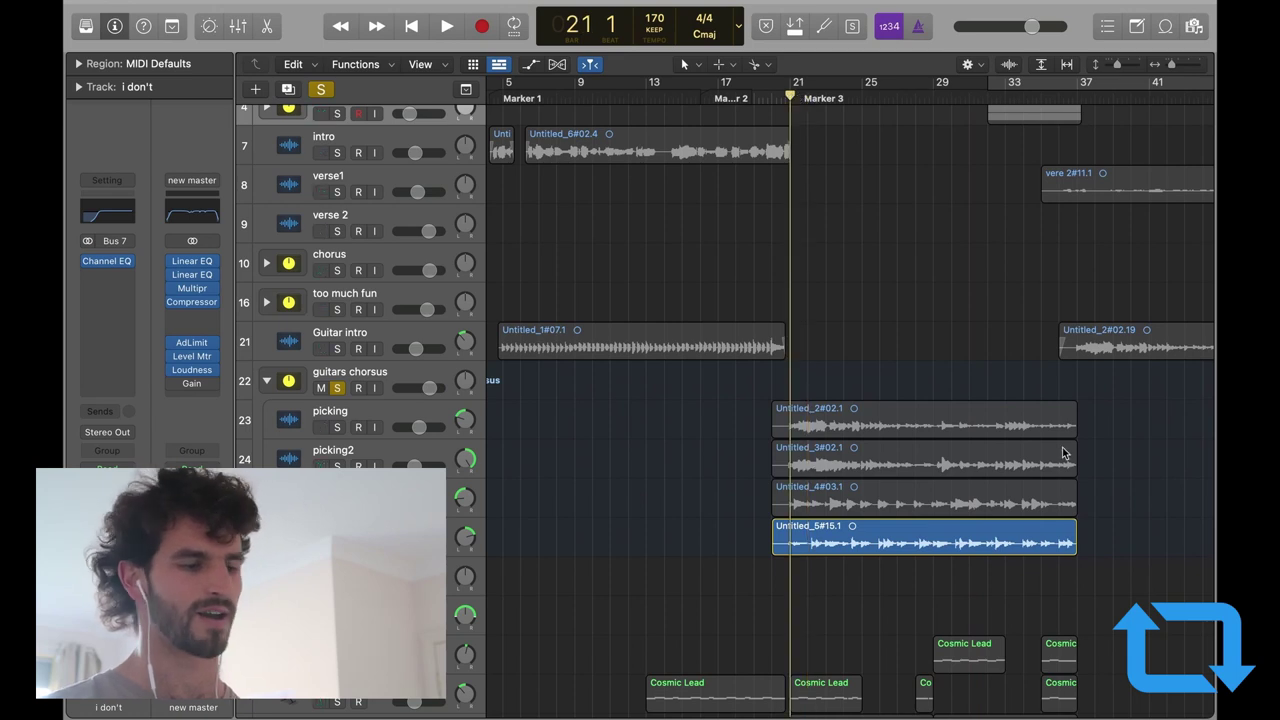
key("space")
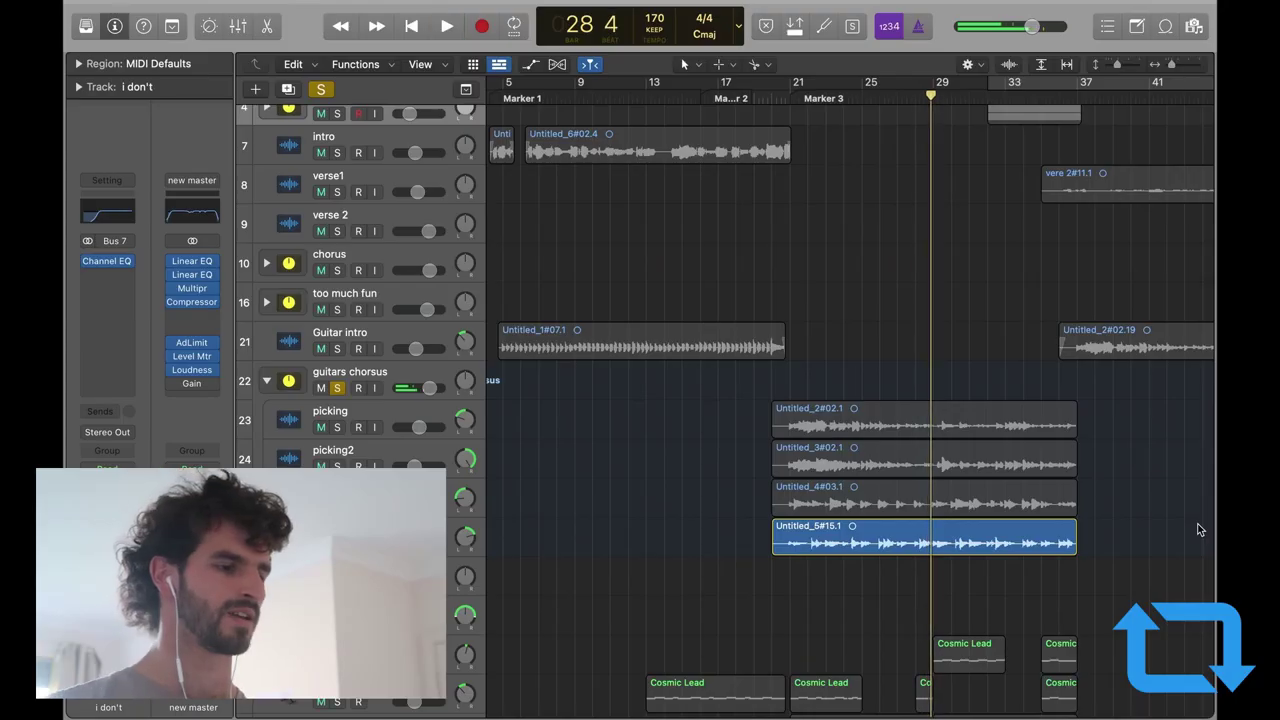
Step: Play all four chorus guitar tracks together from bar 21
left_click(337, 388)
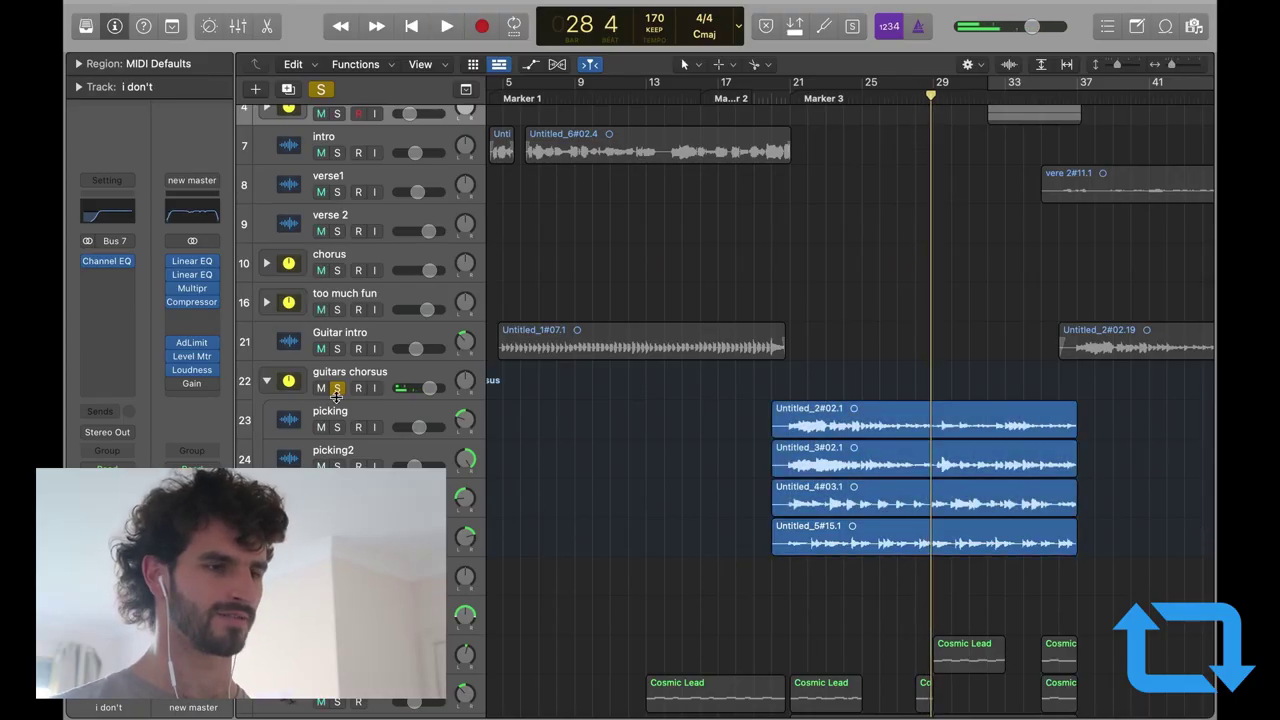
double_click(792, 95)
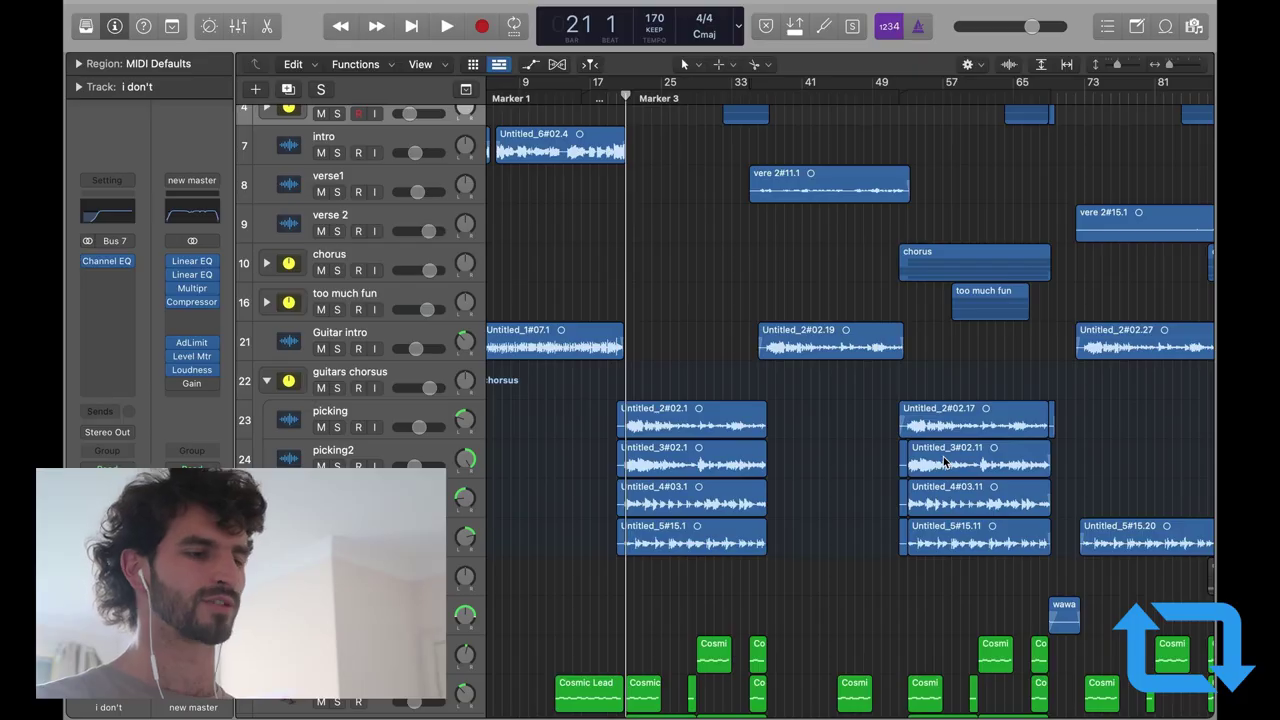
Step: Compare the first and second verse sections in the arrangement, placing the playhead at bar 37 and at bar 73
scroll(523, 466, "left", 2)
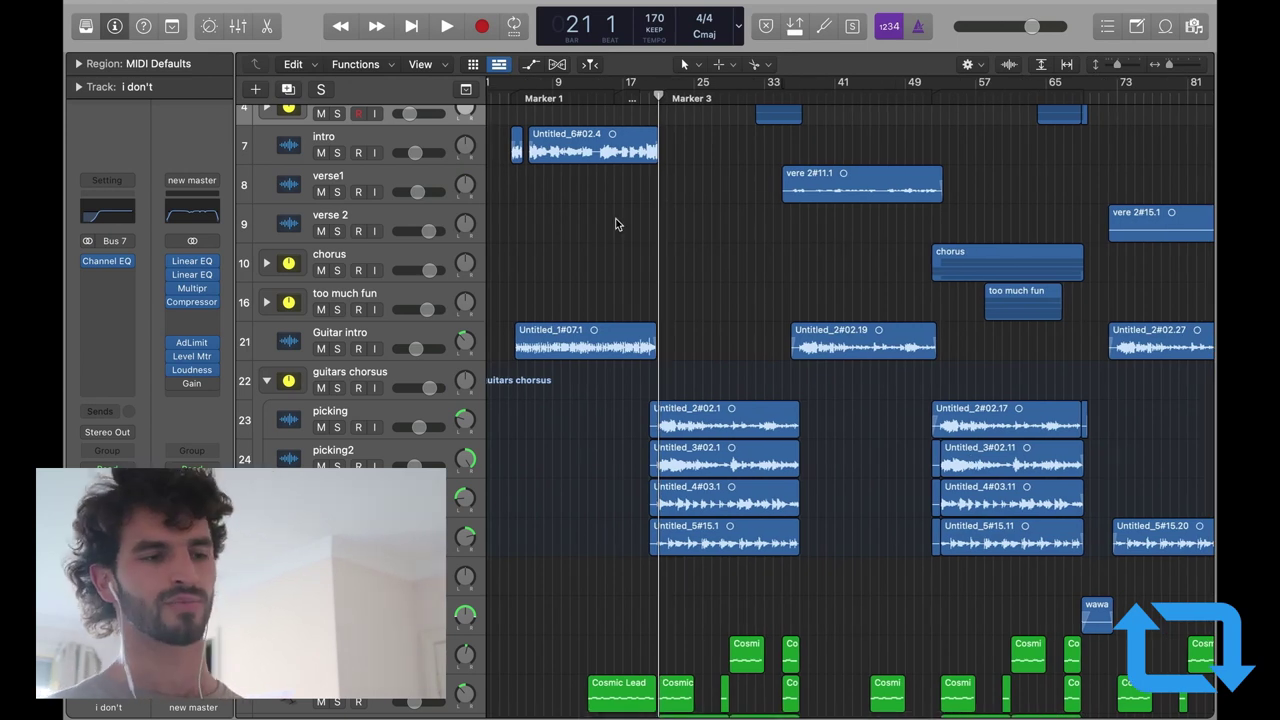
scroll(615, 224, "right", 5)
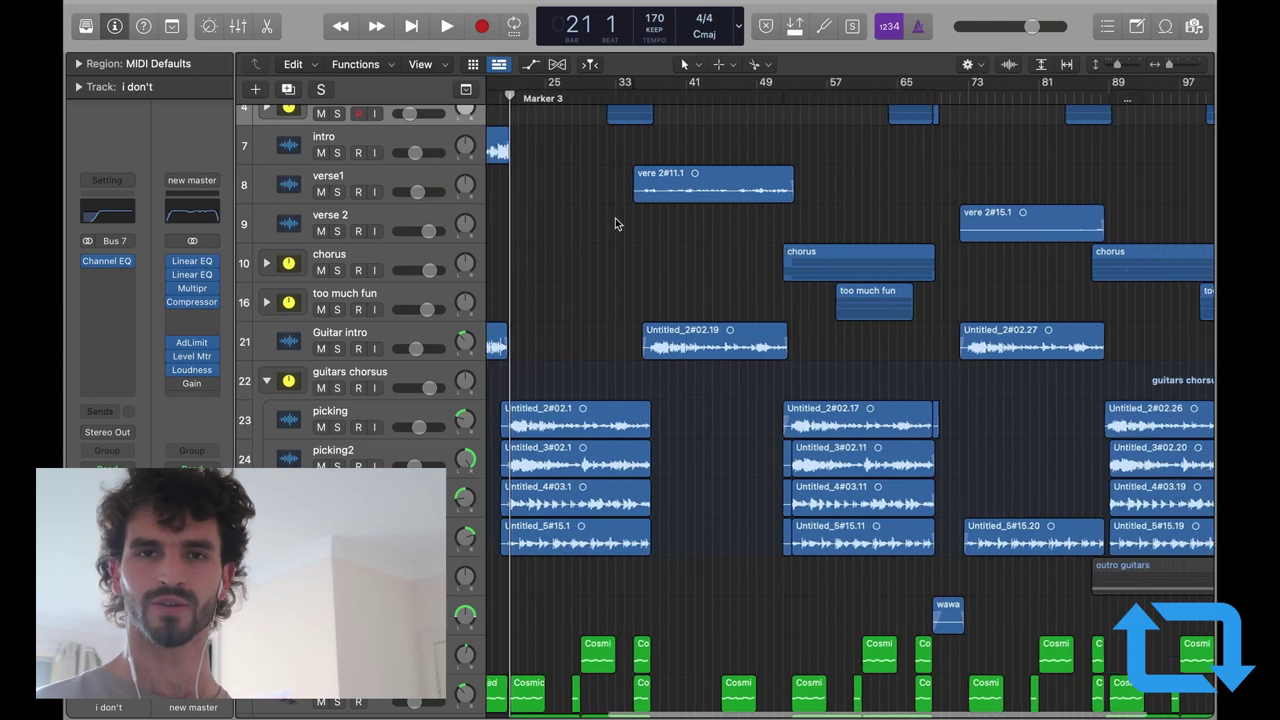
scroll(615, 224, "left", 8)
scroll(615, 224, "up", 3)
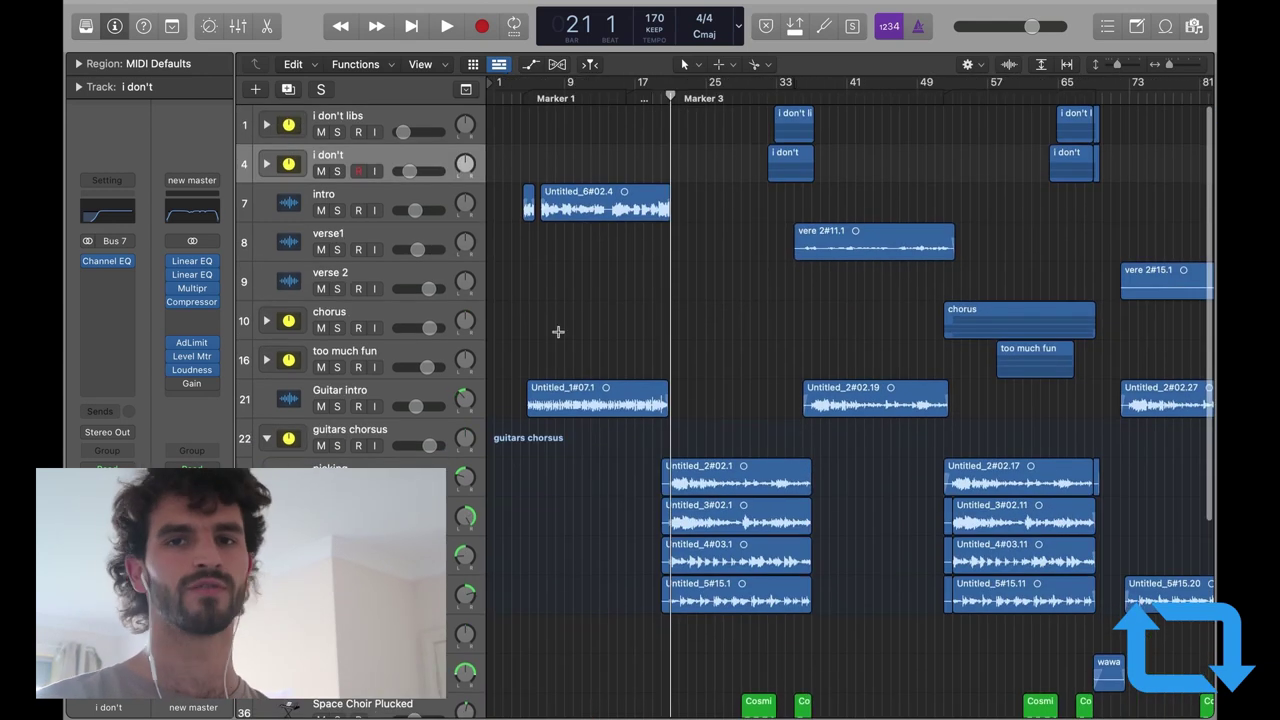
scroll(580, 340, "right", 2)
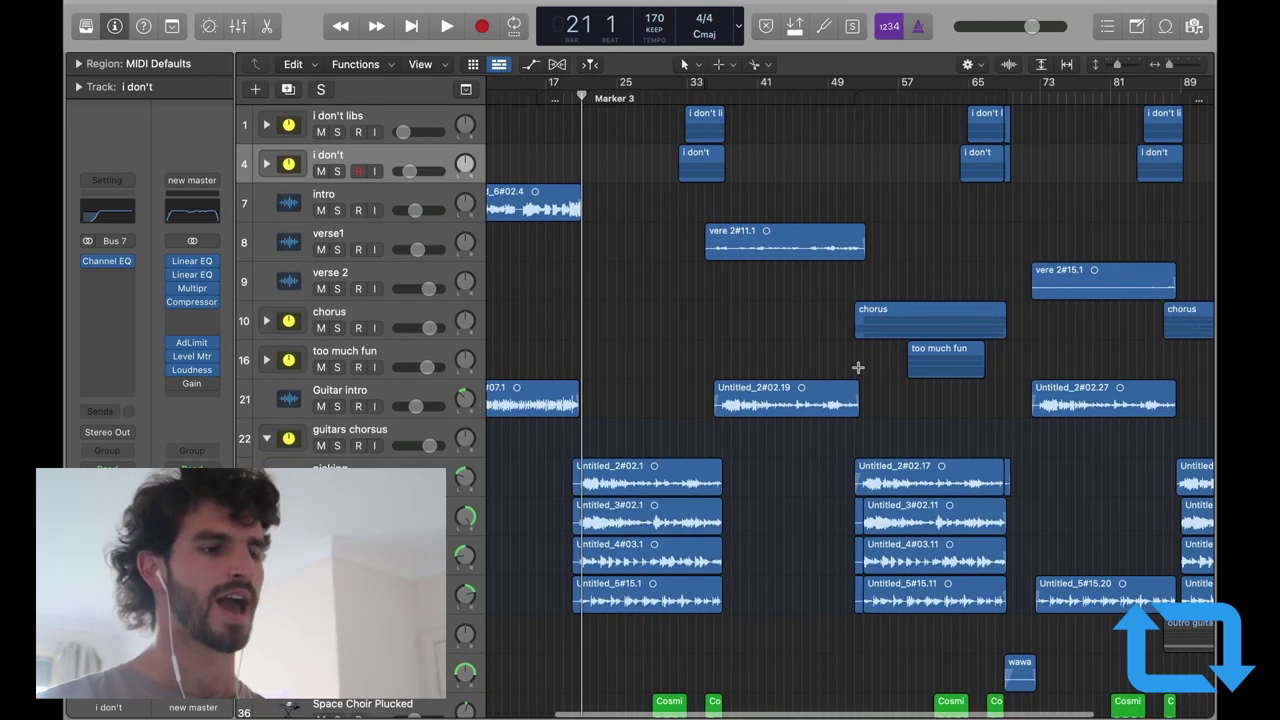
left_click(724, 96)
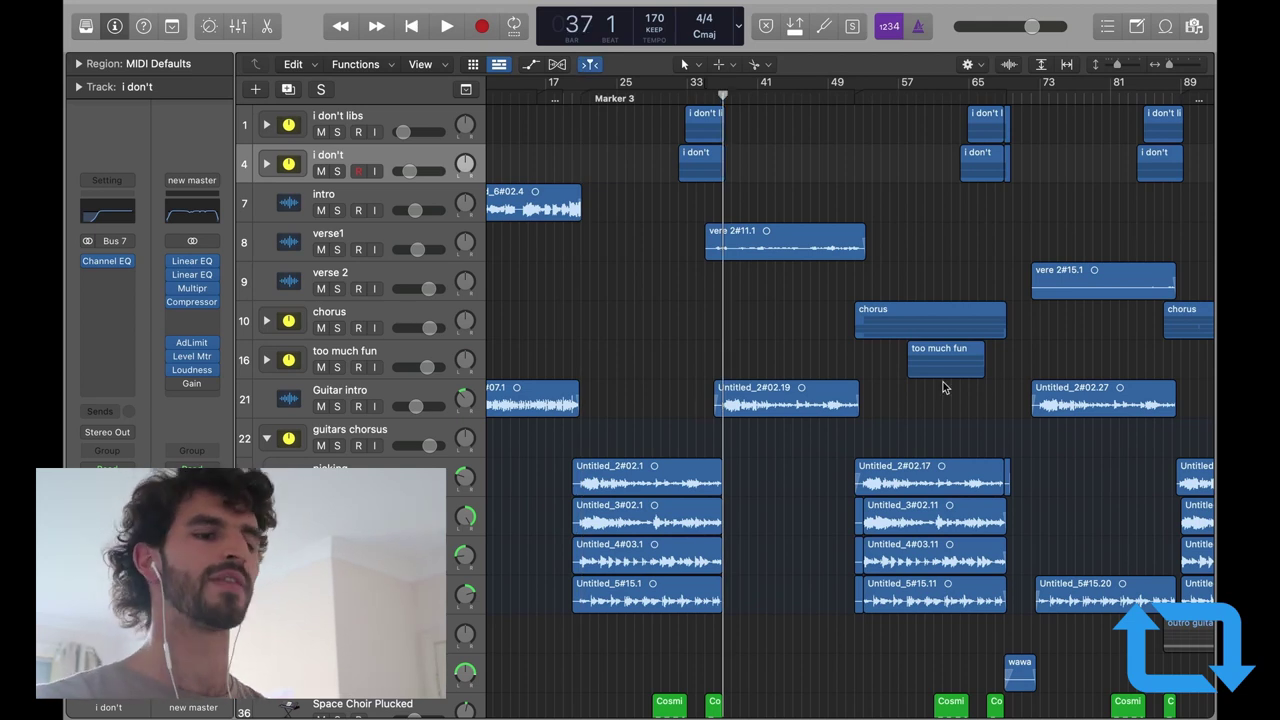
scroll(942, 385, "right", 2)
left_click(938, 96)
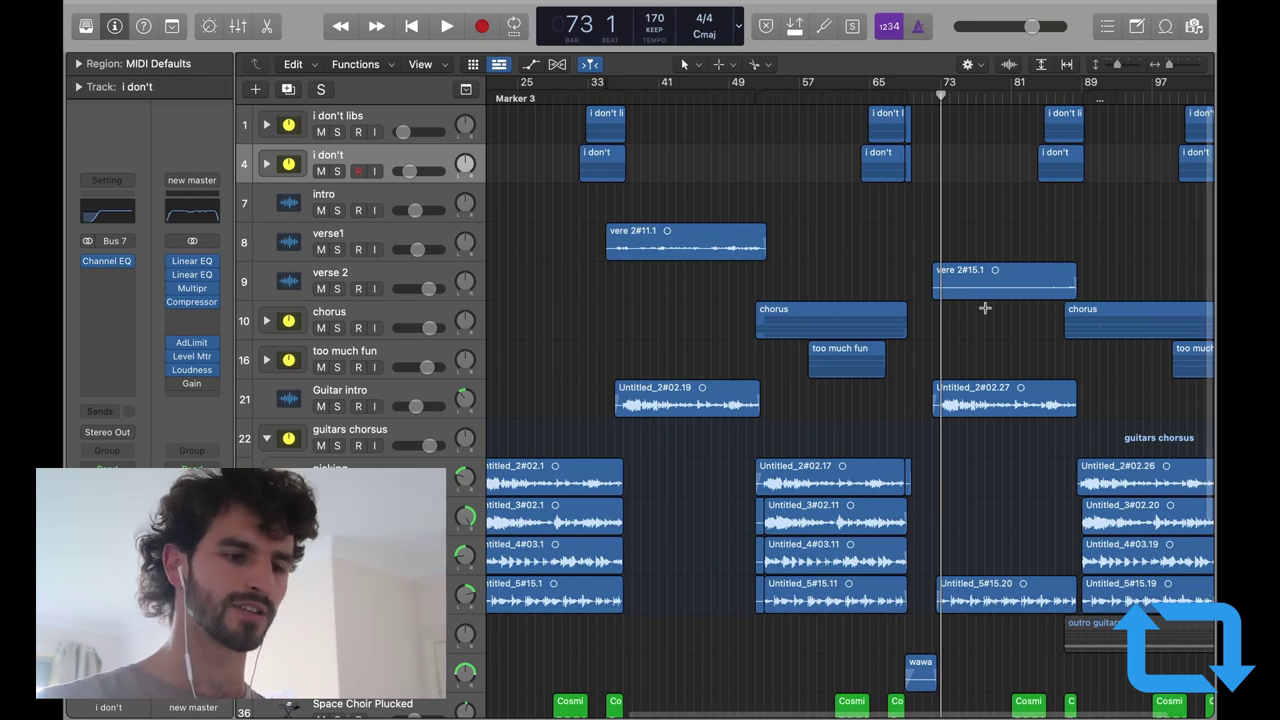
Step: Play the second verse from bar 73 and compare its parts with the first chorus section around bar 20
scroll(980, 660, "down", 2)
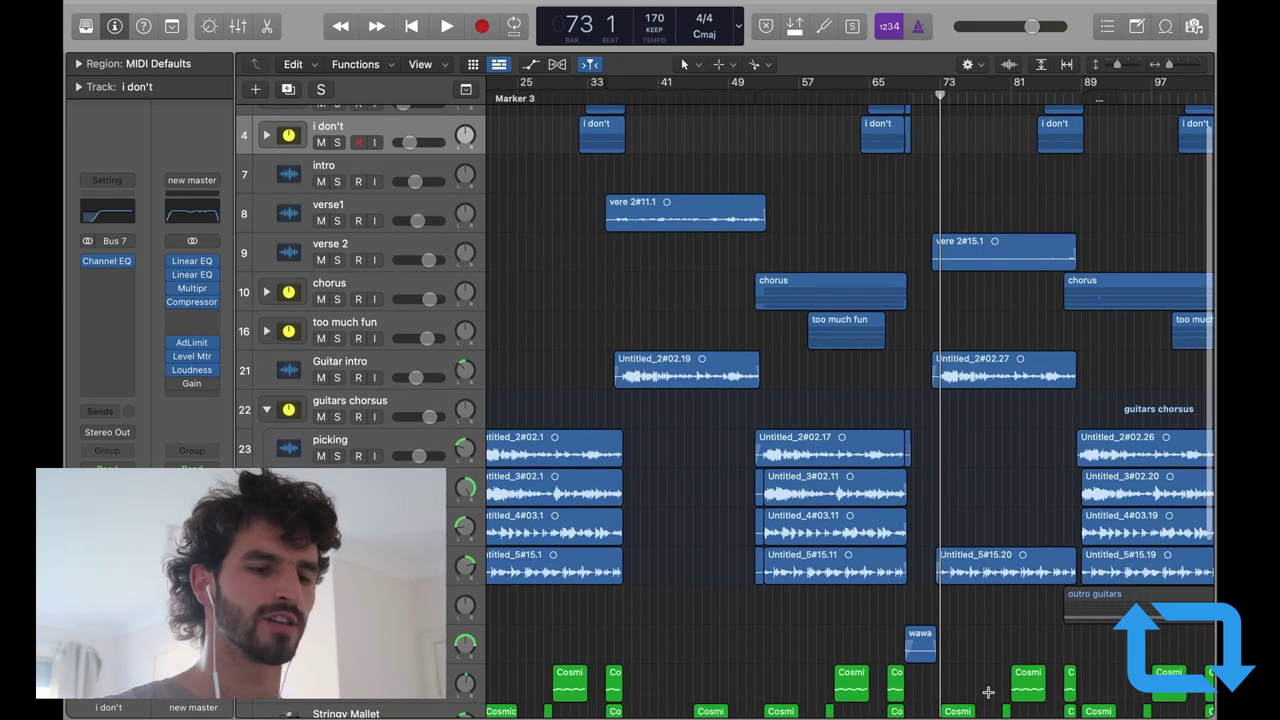
key("space")
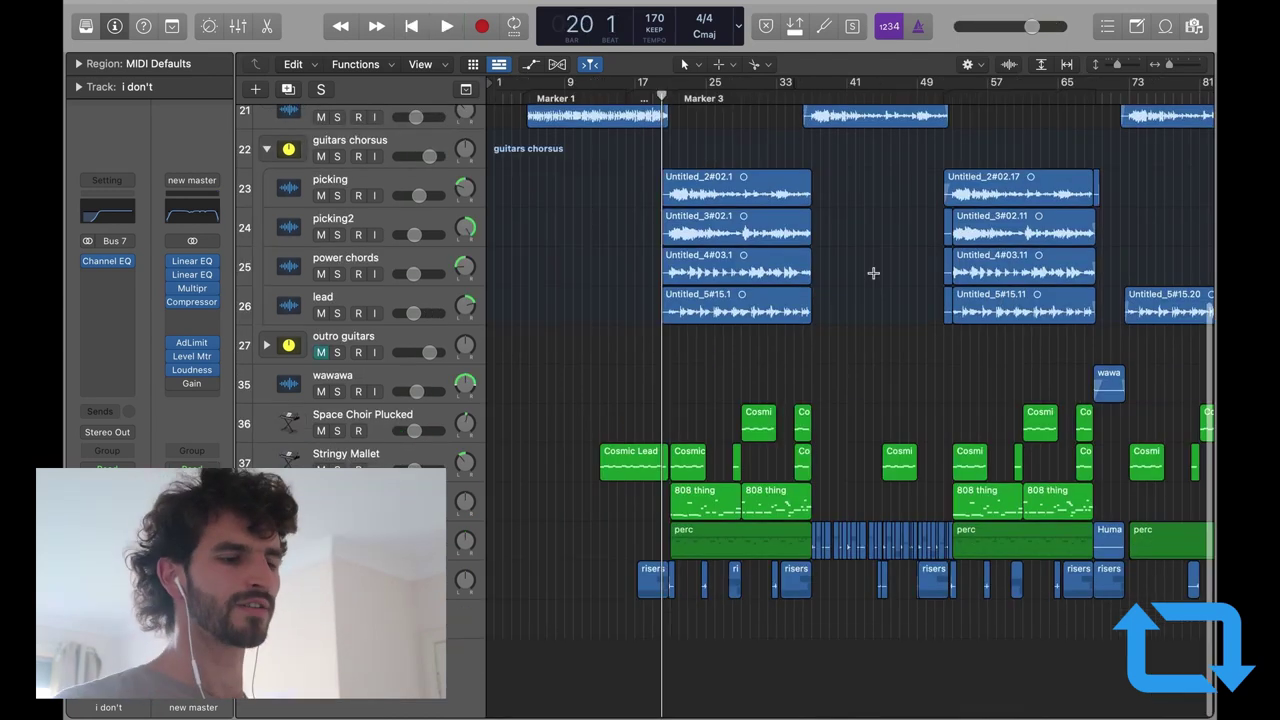
scroll(874, 280, "up", 1)
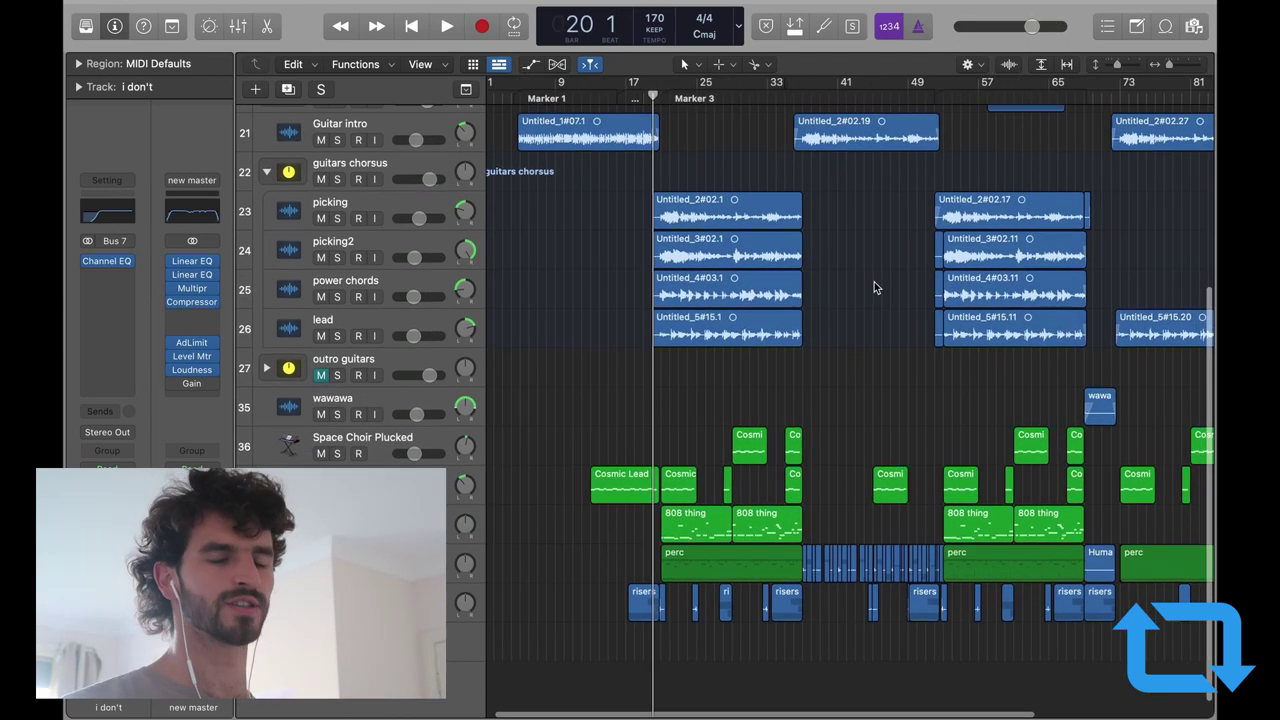
scroll(874, 288, "up", 5)
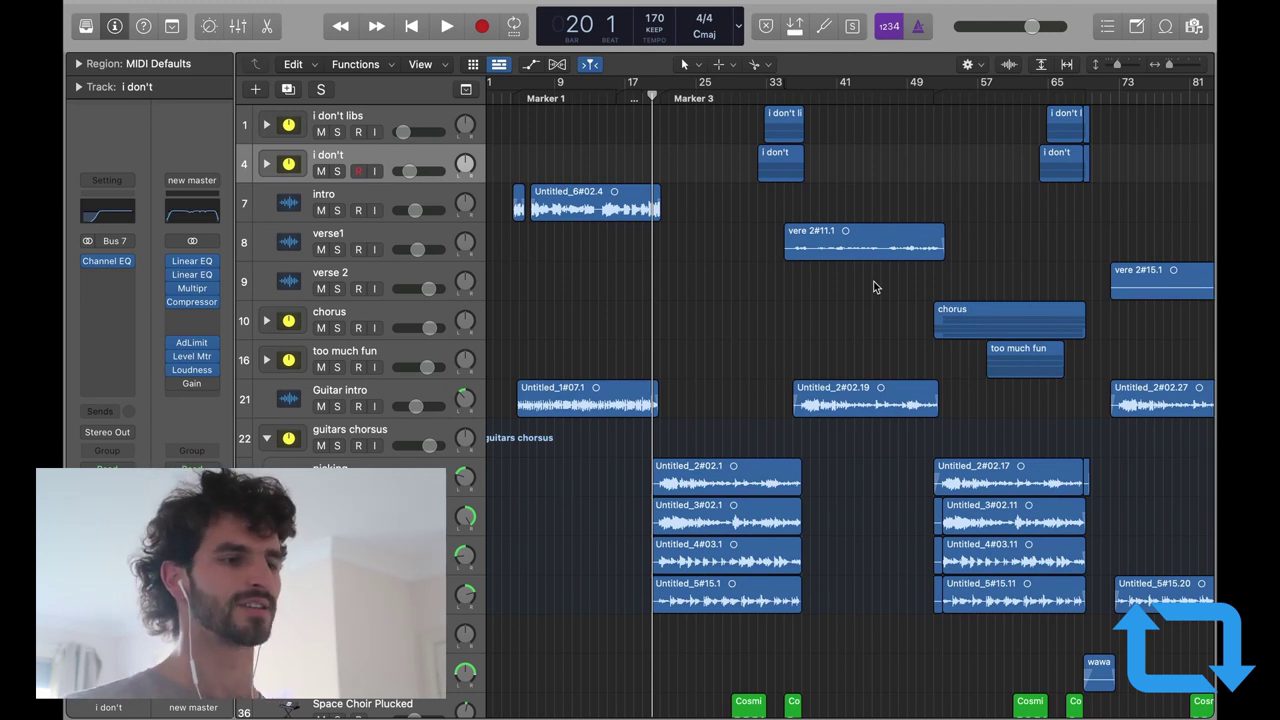
Step: Play through the arrangement and place the playhead at bar 89, where the last set of chorus guitars starts
key("space")
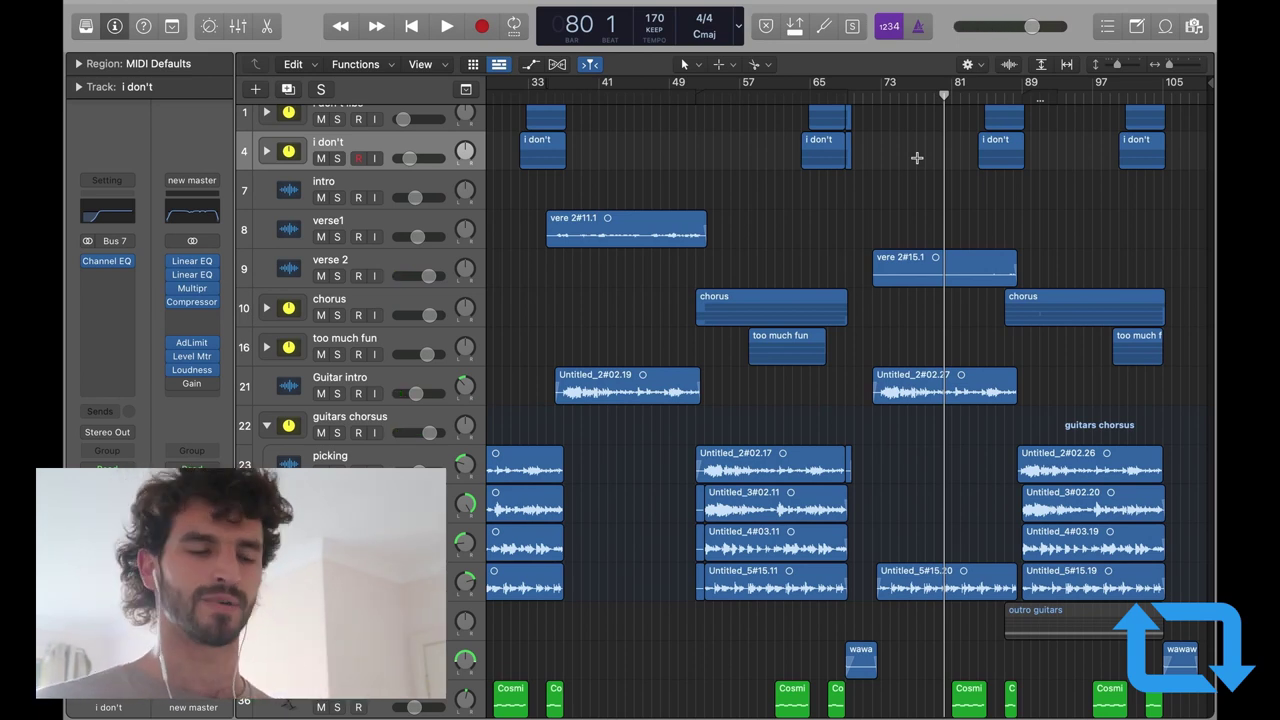
left_click(1022, 96)
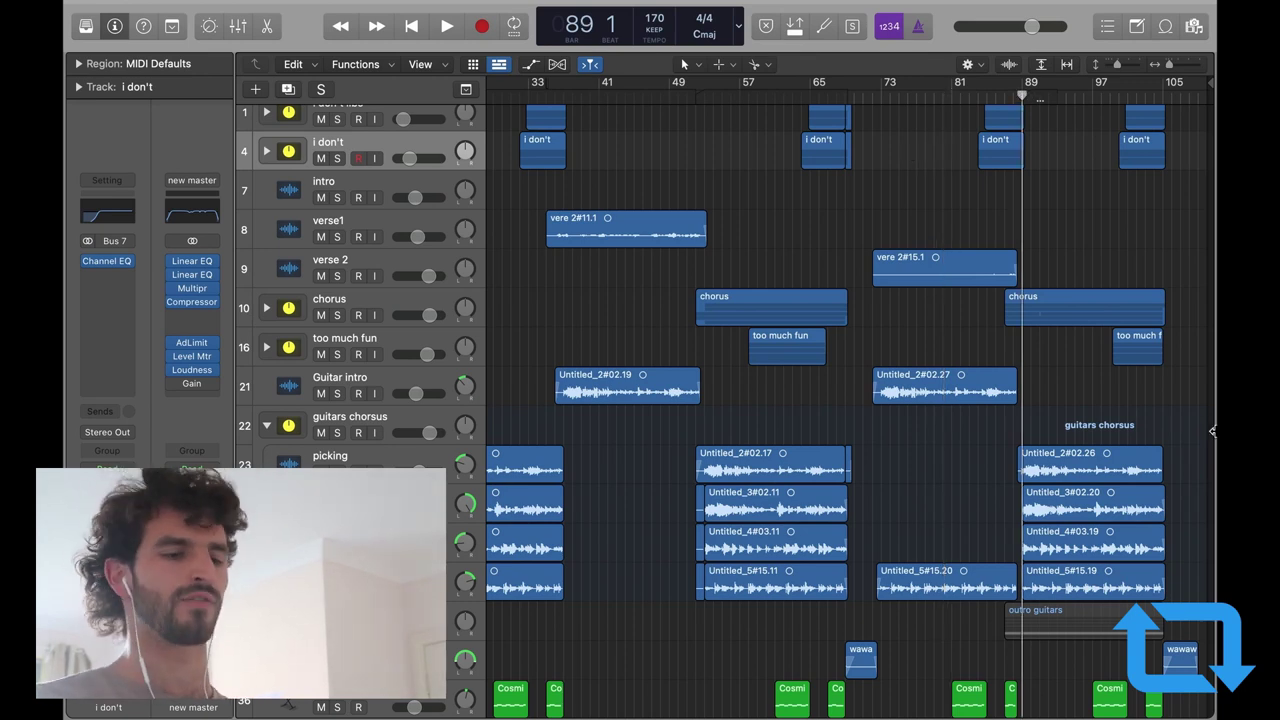